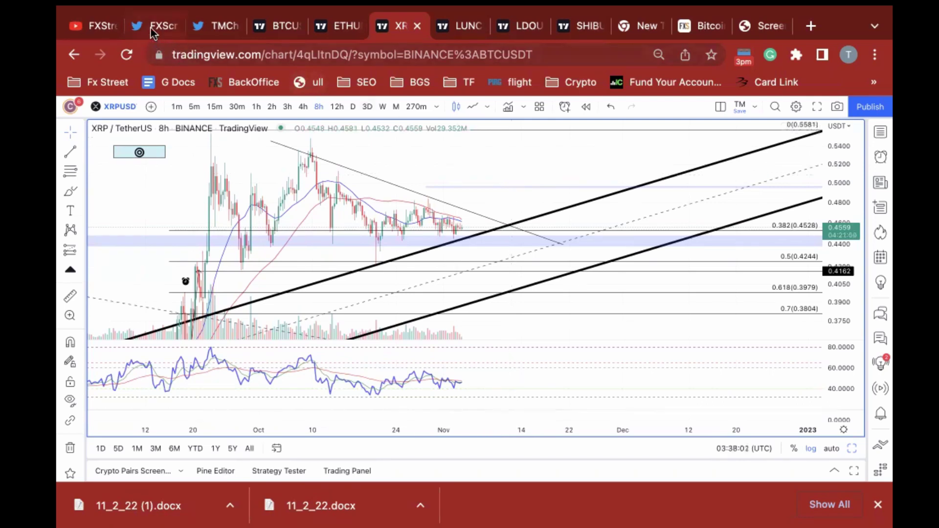
Step: View the FXStreet YouTube channel's videos page and the FXScrypto Twitter profile
{"action": "left_click", "coordinate": [97, 27]}
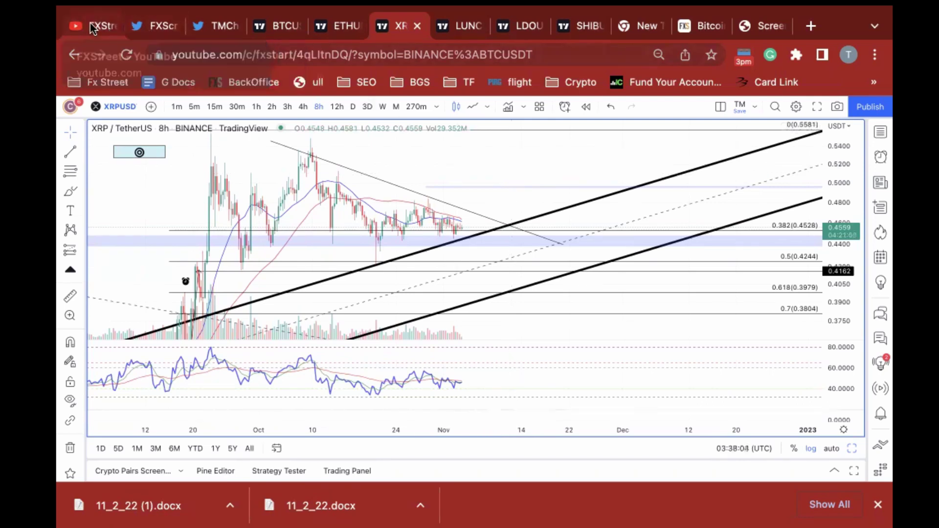
{"action": "scroll", "coordinate": [390, 270], "scroll_direction": "down", "scroll_amount": 1}
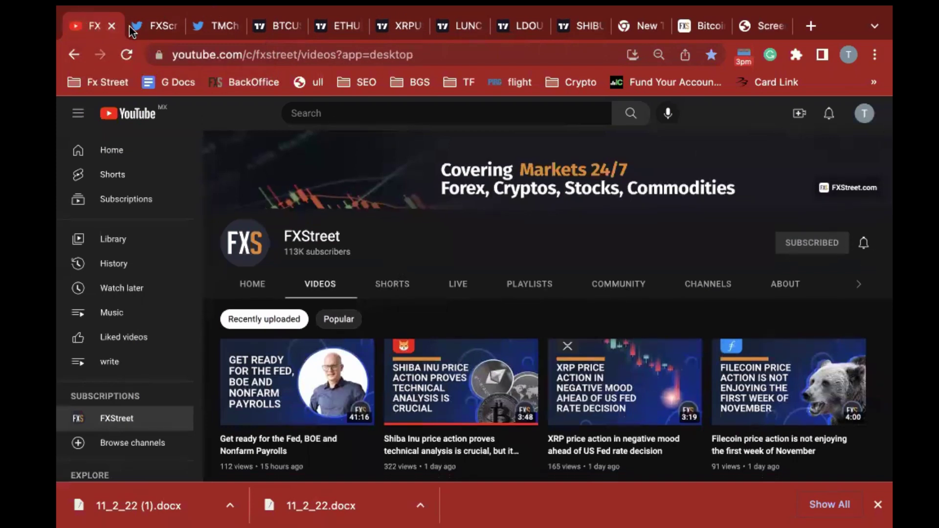
{"action": "left_click", "coordinate": [147, 28]}
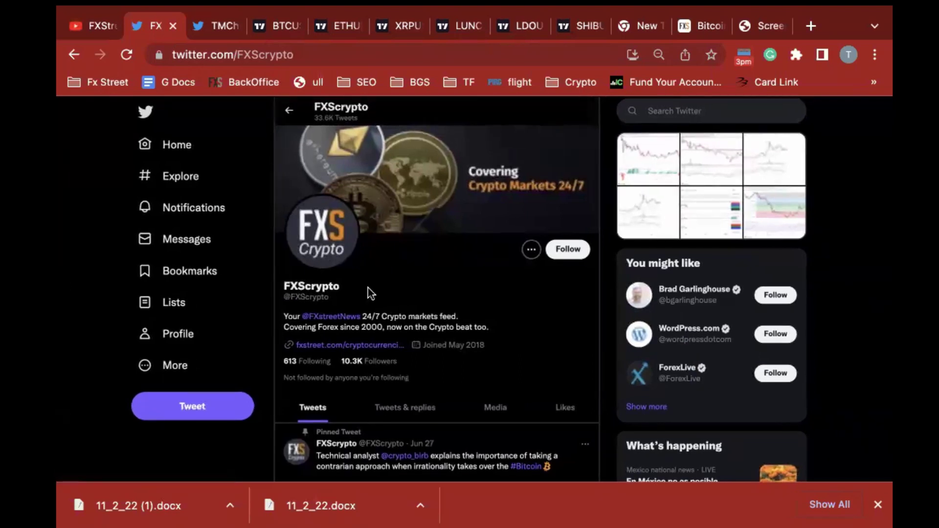
{"action": "left_click_drag", "start_coordinate": [368, 288], "coordinate": [277, 286]}
{"action": "mouse_move", "coordinate": [205, 7]}
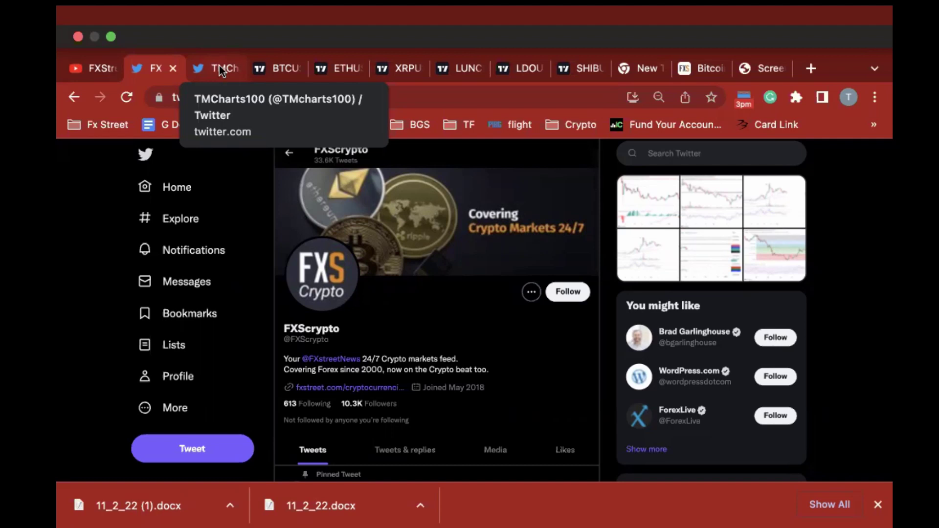
Step: Look through the TMCharts100 Twitter profile, highlighting its bio line and browsing its past trade-setup posts
{"action": "left_click", "coordinate": [219, 69]}
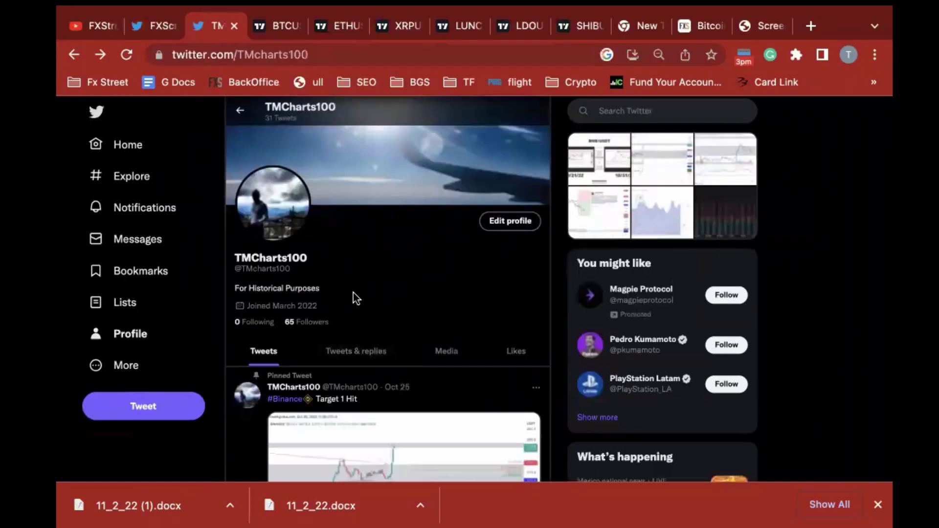
{"action": "left_click_drag", "start_coordinate": [353, 293], "coordinate": [234, 289]}
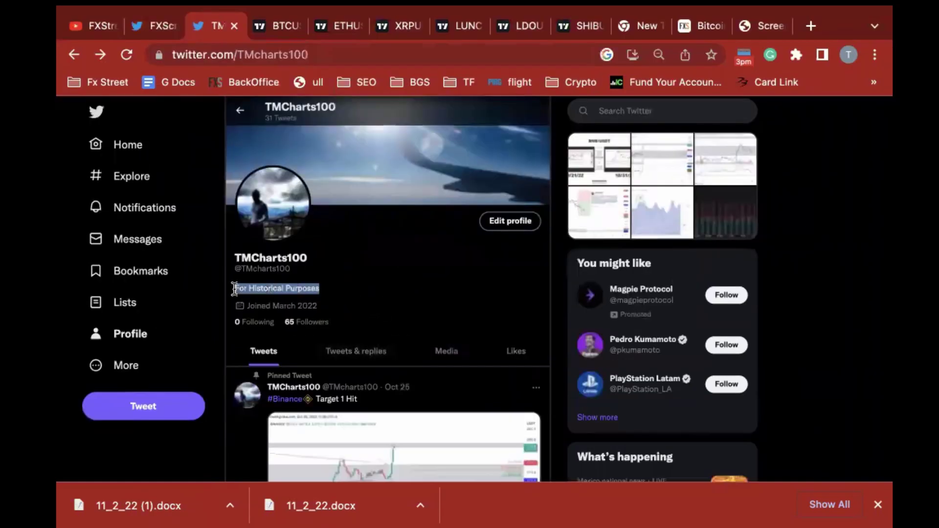
{"action": "scroll", "coordinate": [357, 320], "scroll_direction": "down", "scroll_amount": 4}
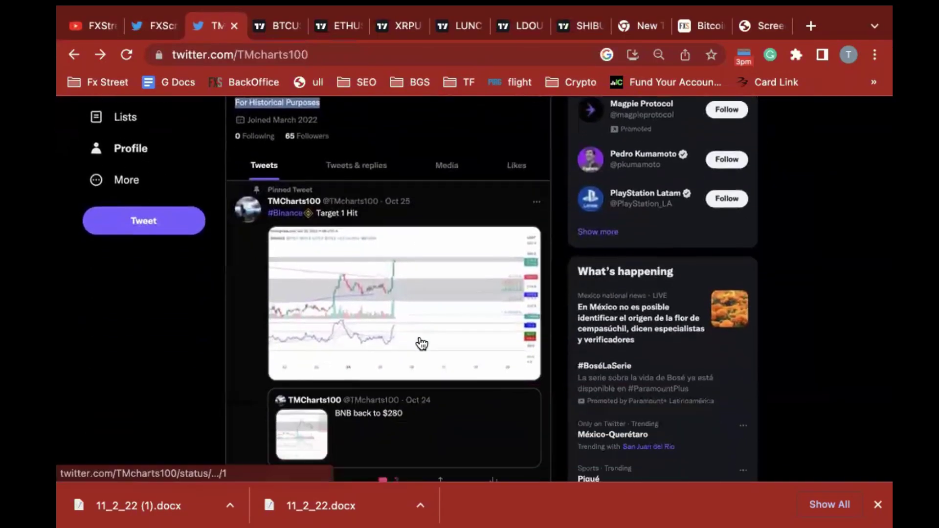
{"action": "scroll", "coordinate": [421, 344], "scroll_direction": "down", "scroll_amount": 7}
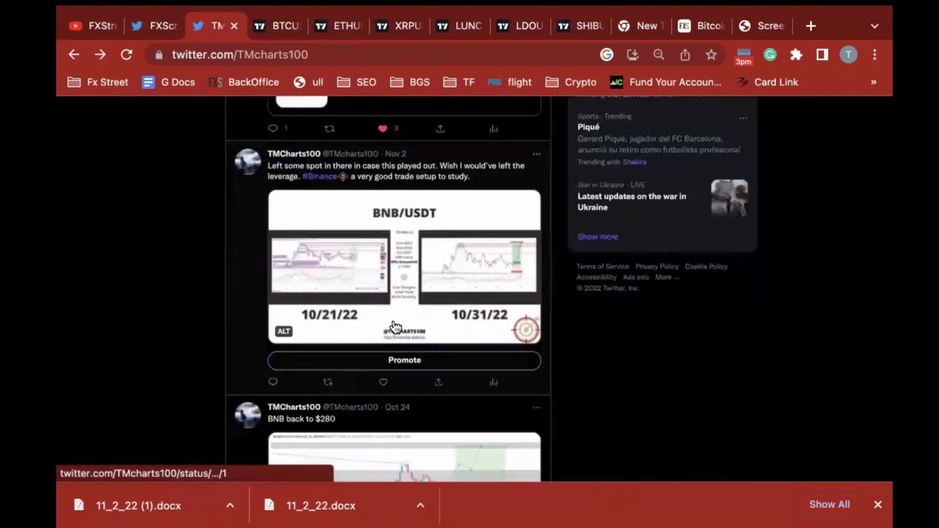
{"action": "scroll", "coordinate": [395, 327], "scroll_direction": "down", "scroll_amount": 12}
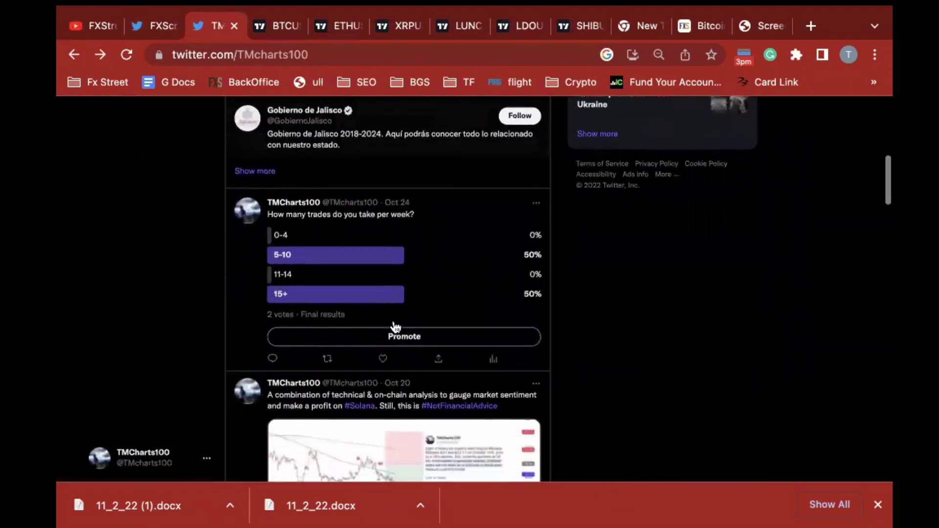
{"action": "scroll", "coordinate": [395, 326], "scroll_direction": "down", "scroll_amount": 6}
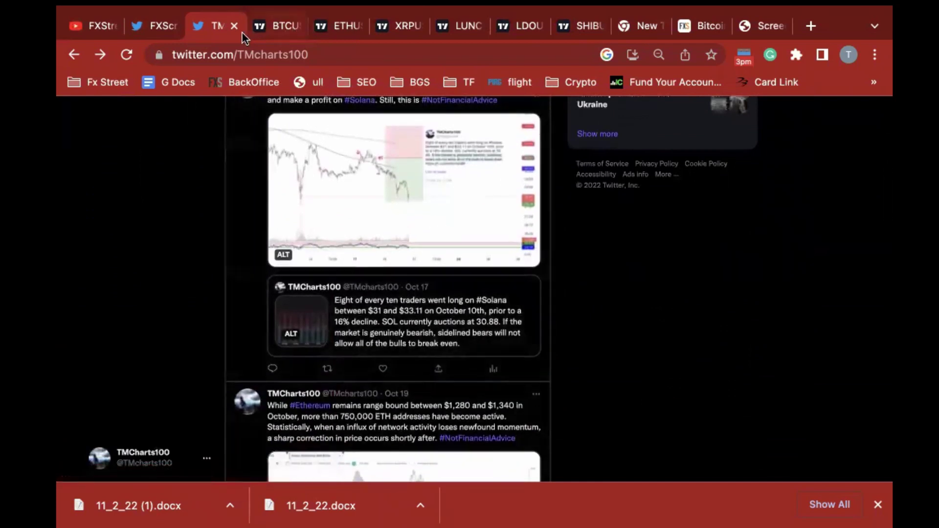
{"action": "scroll", "coordinate": [274, 178], "scroll_direction": "up", "scroll_amount": 18}
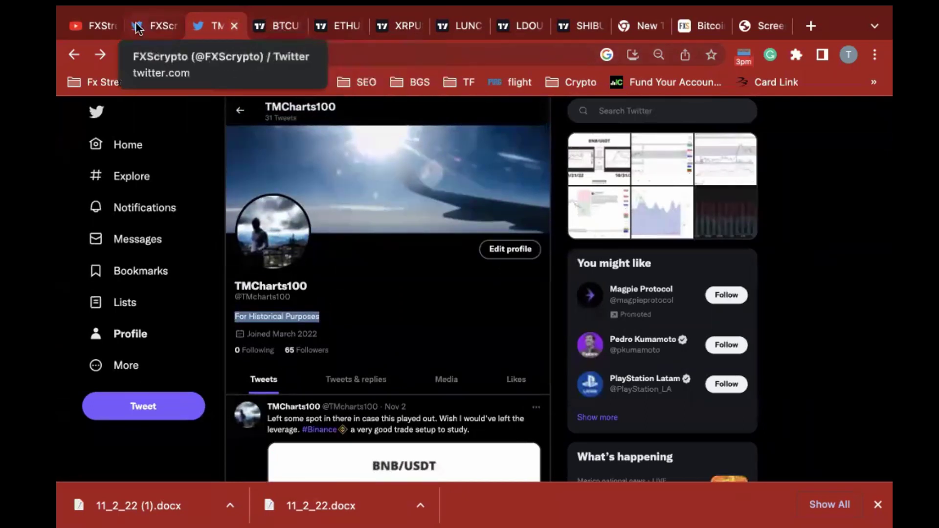
Step: Examine the XRP/USDT 8-hour chart on TradingView from May to November 2022, including its channel, triangle and Fibonacci levels
{"action": "left_click", "coordinate": [395, 28]}
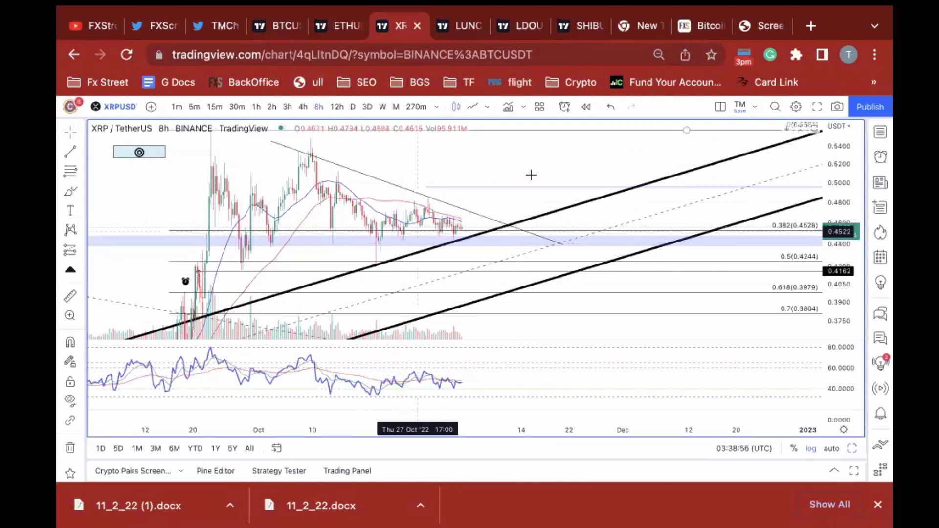
{"action": "scroll", "coordinate": [642, 181], "scroll_direction": "down", "scroll_amount": 3}
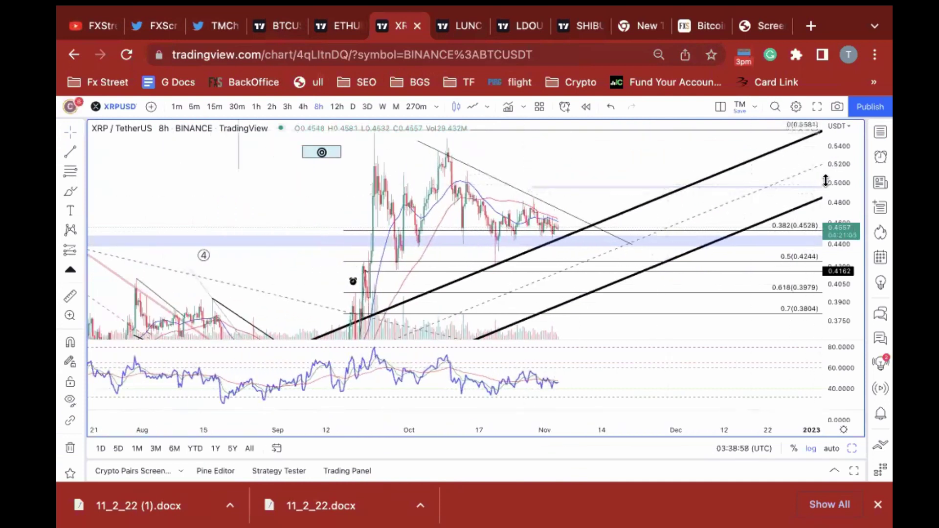
{"action": "left_click_drag", "start_coordinate": [845, 195], "coordinate": [843, 249]}
{"action": "scroll", "coordinate": [402, 231], "scroll_direction": "down", "scroll_amount": 3}
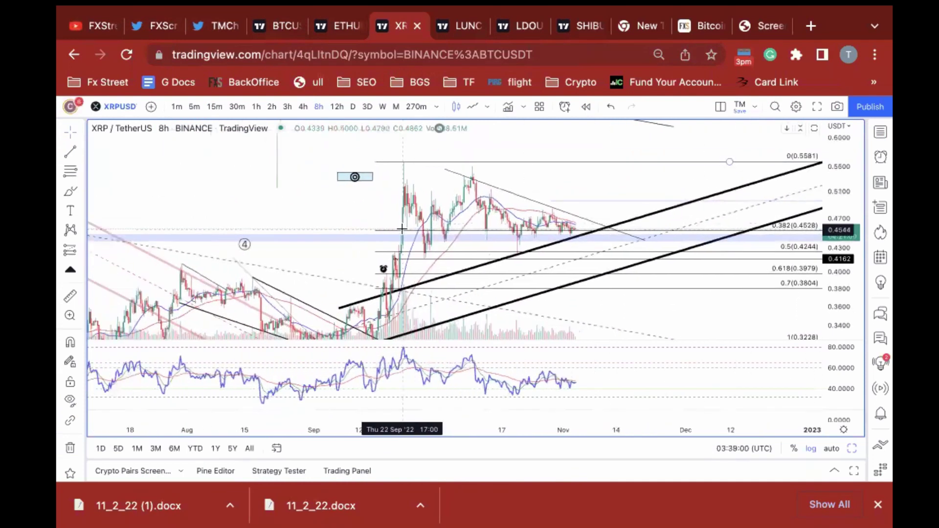
{"action": "scroll", "coordinate": [374, 255], "scroll_direction": "down", "scroll_amount": 6}
{"action": "scroll", "coordinate": [386, 274], "scroll_direction": "up", "scroll_amount": 5}
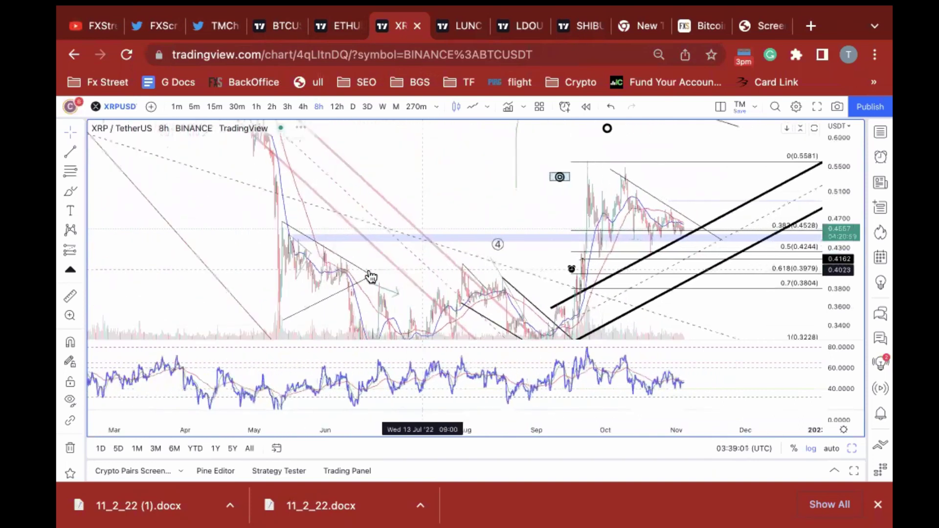
{"action": "left_click_drag", "start_coordinate": [345, 199], "coordinate": [499, 186]}
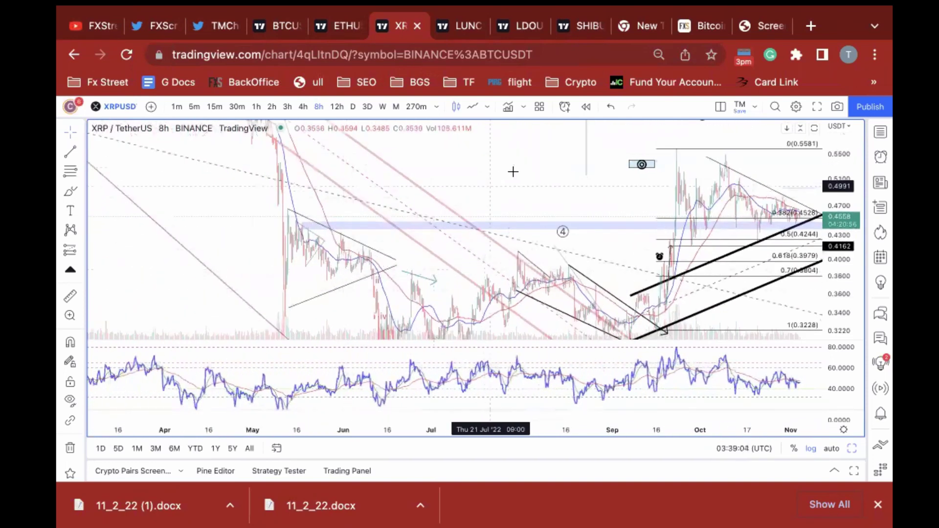
{"action": "left_click_drag", "start_coordinate": [375, 192], "coordinate": [362, 191]}
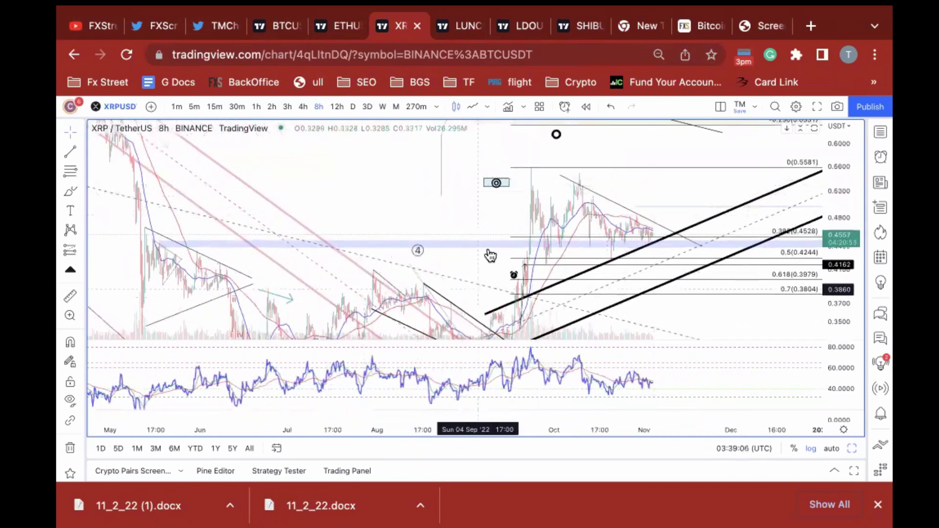
{"action": "scroll", "coordinate": [535, 295], "scroll_direction": "right", "scroll_amount": 3}
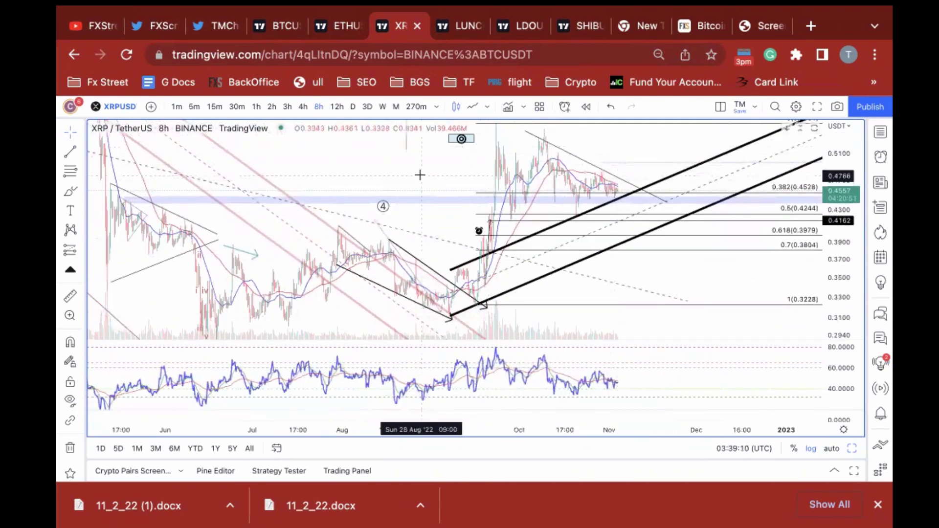
Step: Examine the older XRP price history back through 2021 and 2020, including the long descending channel
{"action": "scroll", "coordinate": [639, 240], "scroll_direction": "down", "scroll_amount": 5}
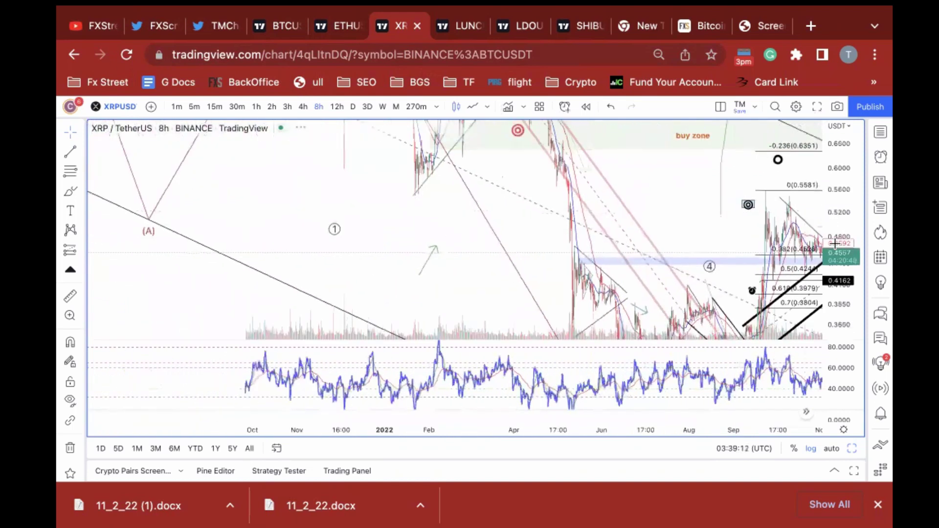
{"action": "left_click_drag", "start_coordinate": [308, 256], "coordinate": [368, 310]}
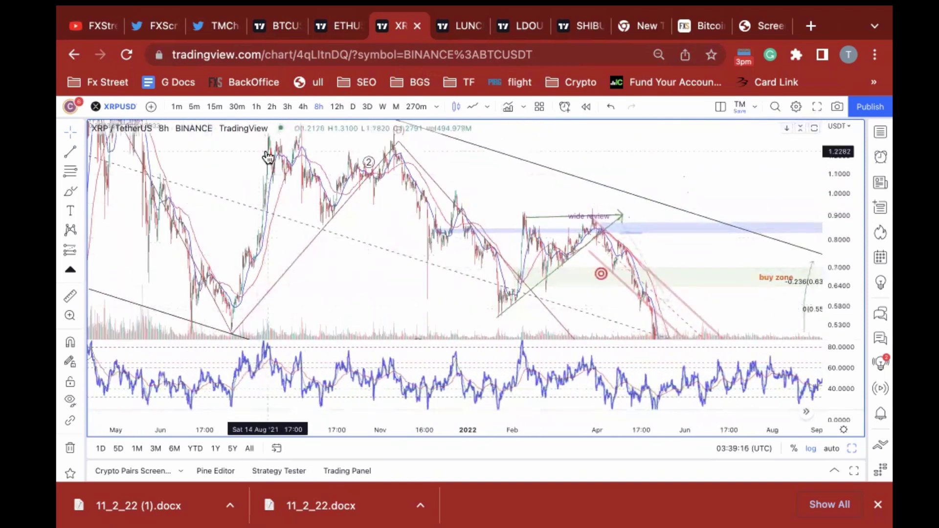
{"action": "left_click_drag", "start_coordinate": [256, 222], "coordinate": [369, 251]}
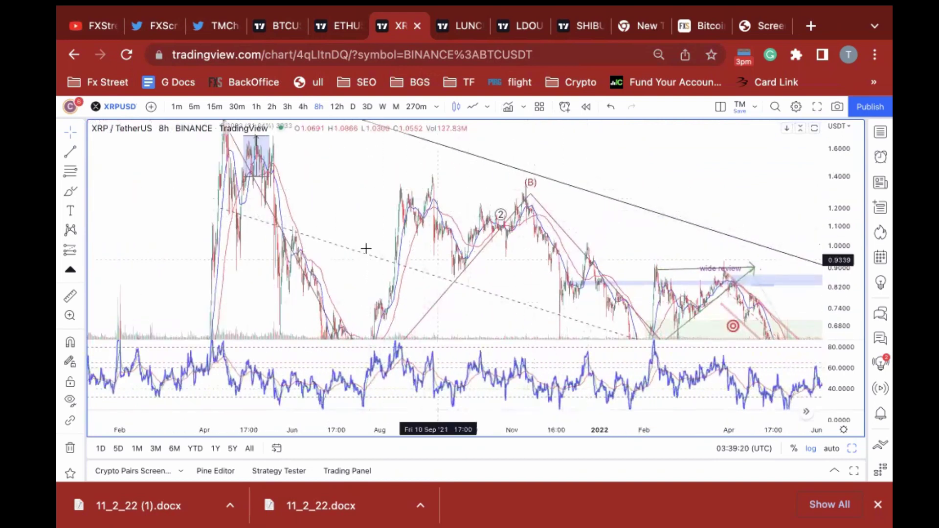
{"action": "scroll", "coordinate": [372, 211], "scroll_direction": "down", "scroll_amount": 4}
{"action": "scroll", "coordinate": [815, 190], "scroll_direction": "down", "scroll_amount": 5}
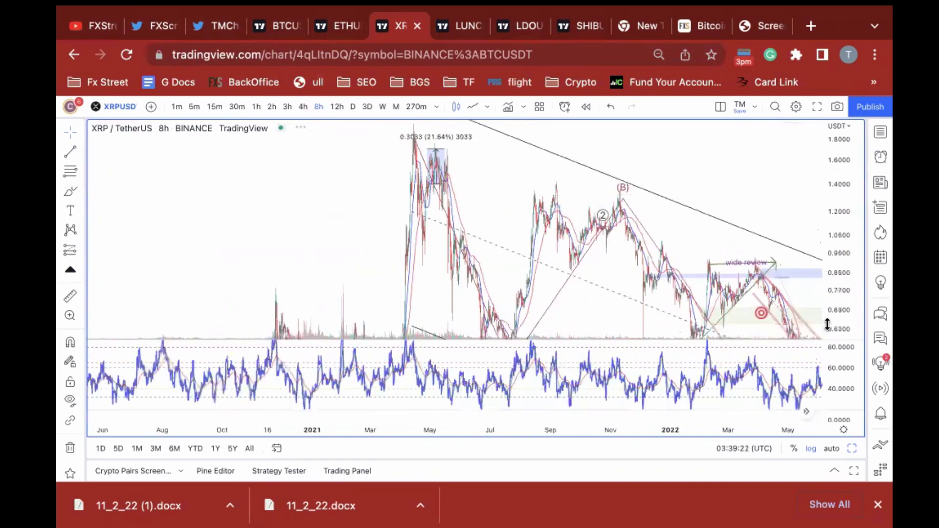
{"action": "scroll", "coordinate": [312, 259], "scroll_direction": "up", "scroll_amount": 3}
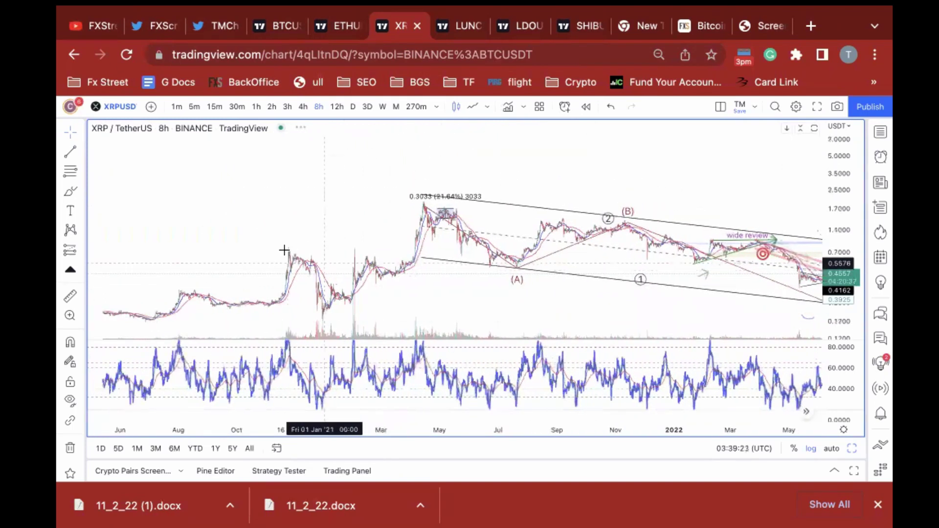
Step: Draw converging trend lines after the November 2020 XRP peak: one rising from about 0.44 to 0.63, one falling from about 0.80, both ending in early December
{"action": "left_click_drag", "start_coordinate": [285, 252], "coordinate": [607, 239]}
{"action": "scroll", "coordinate": [432, 250], "scroll_direction": "up", "scroll_amount": 3}
{"action": "left_click_drag", "start_coordinate": [373, 244], "coordinate": [379, 243]}
{"action": "scroll", "coordinate": [379, 242], "scroll_direction": "up", "scroll_amount": 4}
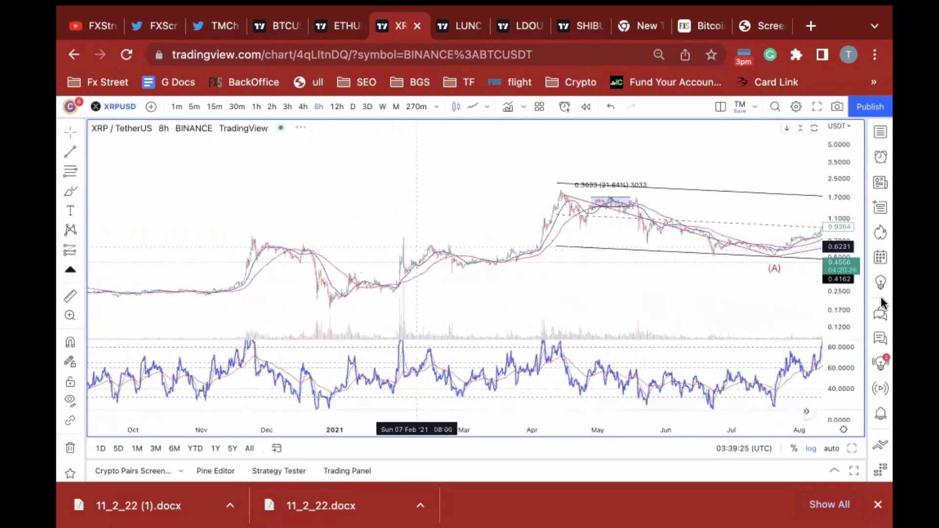
{"action": "left_click_drag", "start_coordinate": [534, 199], "coordinate": [543, 200]}
{"action": "scroll", "coordinate": [455, 235], "scroll_direction": "up", "scroll_amount": 5}
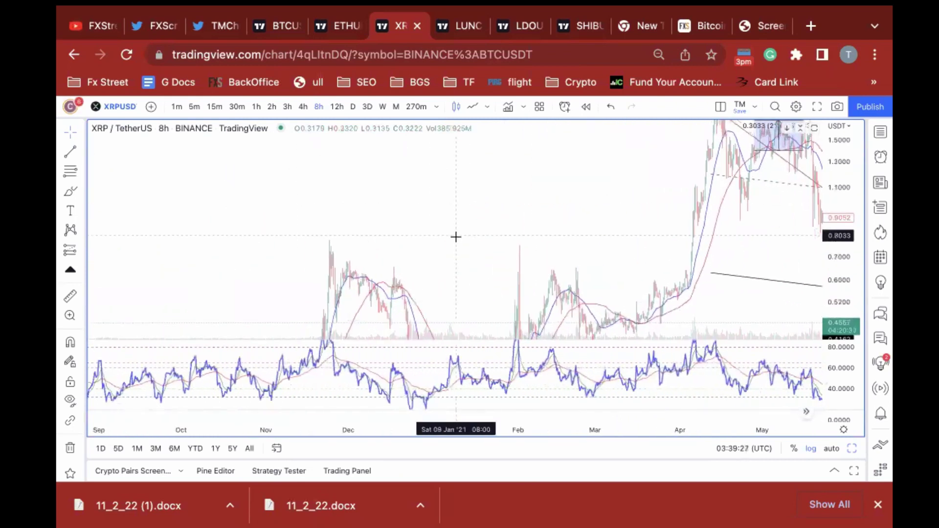
{"action": "left_click_drag", "start_coordinate": [352, 243], "coordinate": [670, 218]}
{"action": "left_click_drag", "start_coordinate": [435, 261], "coordinate": [491, 224]}
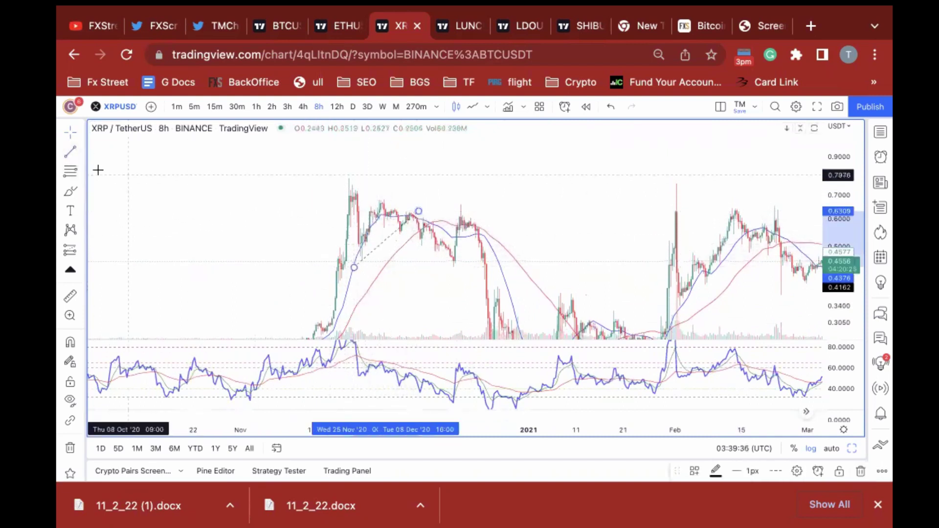
{"action": "left_click", "coordinate": [348, 176]}
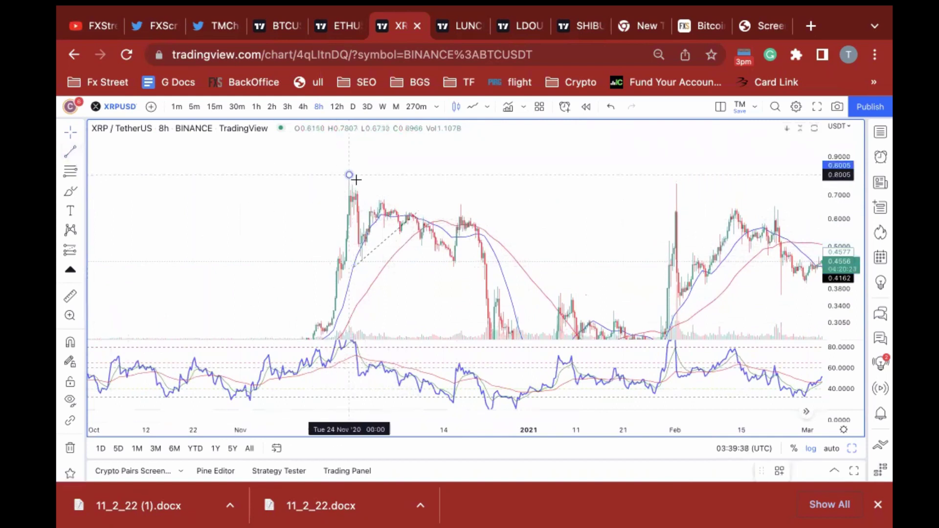
{"action": "left_click", "coordinate": [413, 213]}
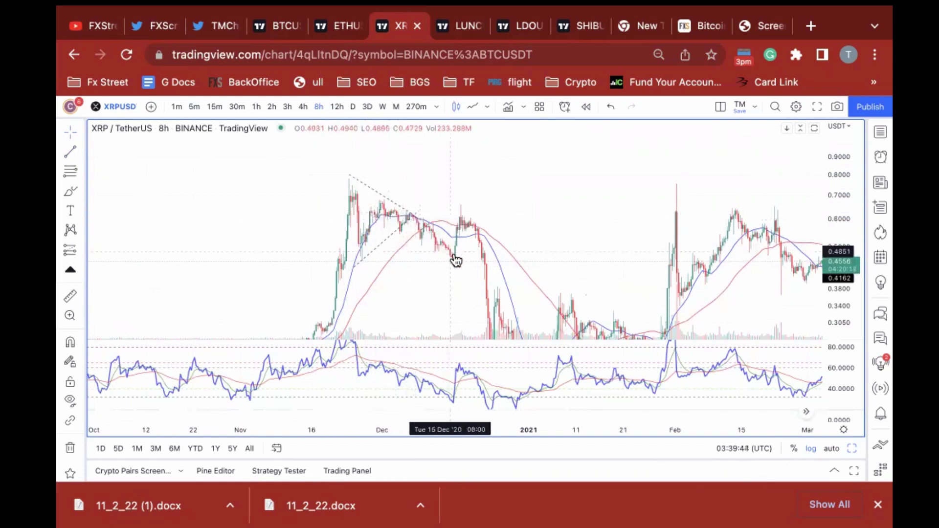
Step: Draw a falling trend line from the 30 January 2021 spike at about 0.74 to about 0.54 on 6 April 2021
{"action": "left_click_drag", "start_coordinate": [559, 220], "coordinate": [490, 253]}
{"action": "scroll", "coordinate": [490, 253], "scroll_direction": "right", "scroll_amount": 5}
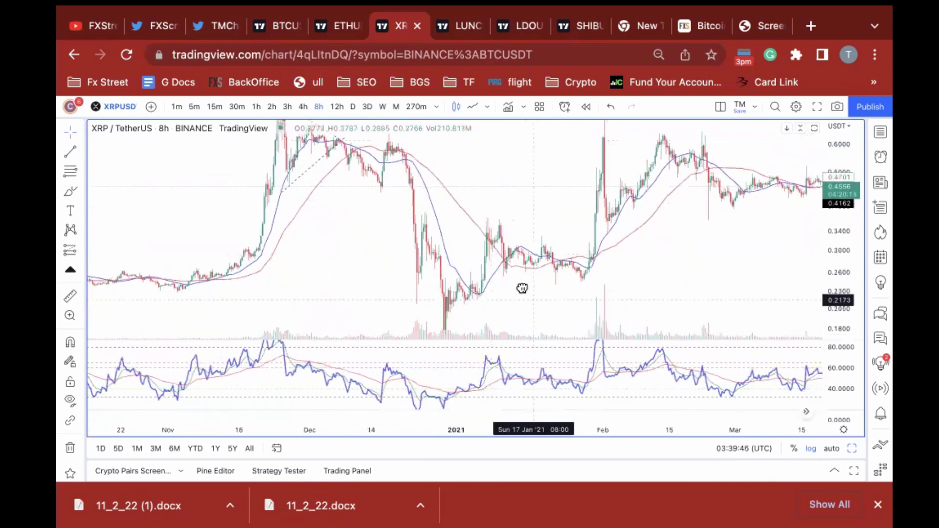
{"action": "scroll", "coordinate": [577, 286], "scroll_direction": "down", "scroll_amount": 6}
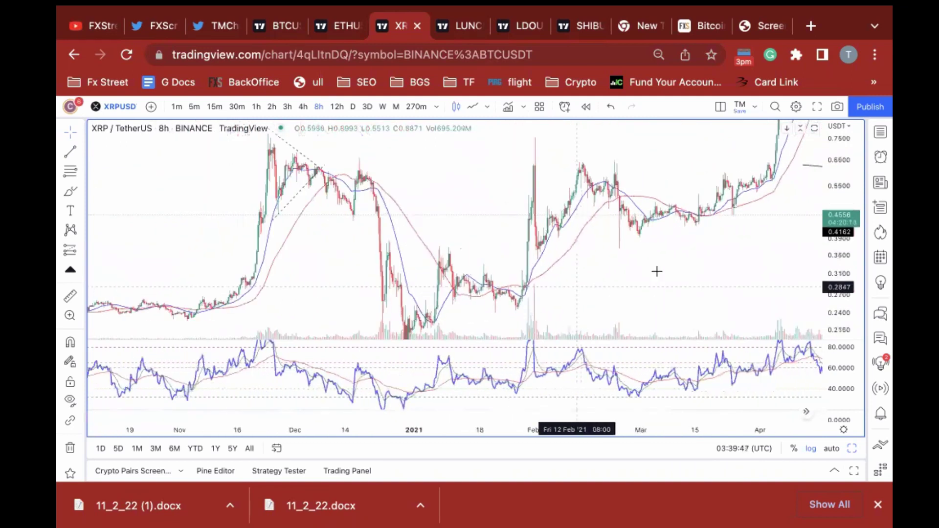
{"action": "left_click_drag", "start_coordinate": [687, 266], "coordinate": [635, 267]}
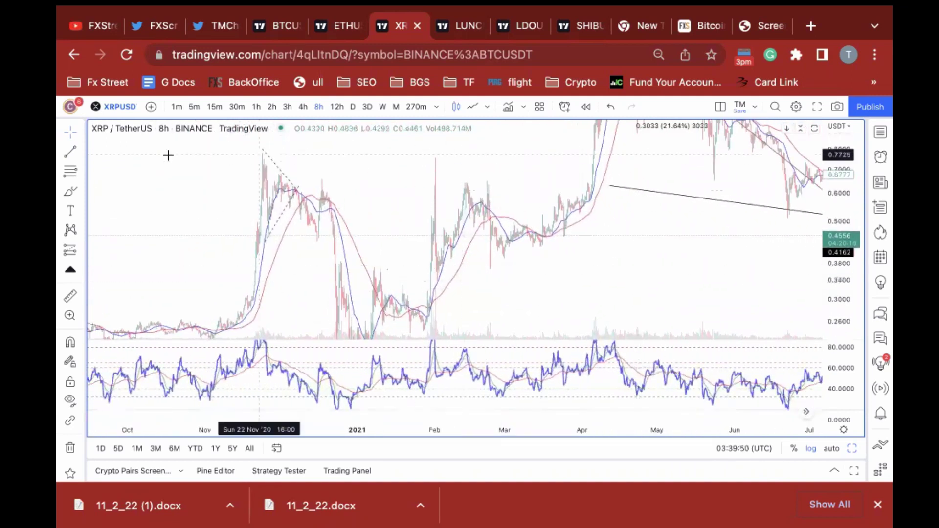
{"action": "key", "text": "alt+t"}
{"action": "left_click", "coordinate": [451, 157]}
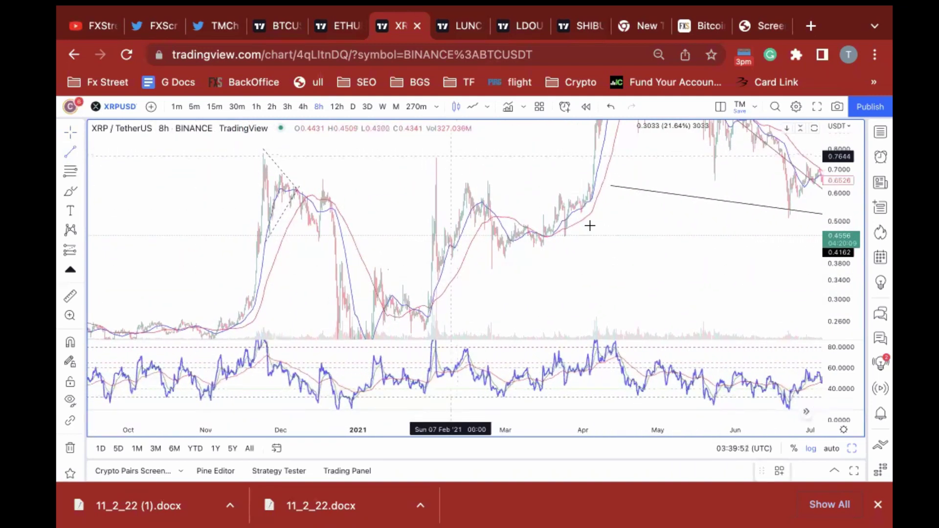
{"action": "left_click", "coordinate": [596, 208]}
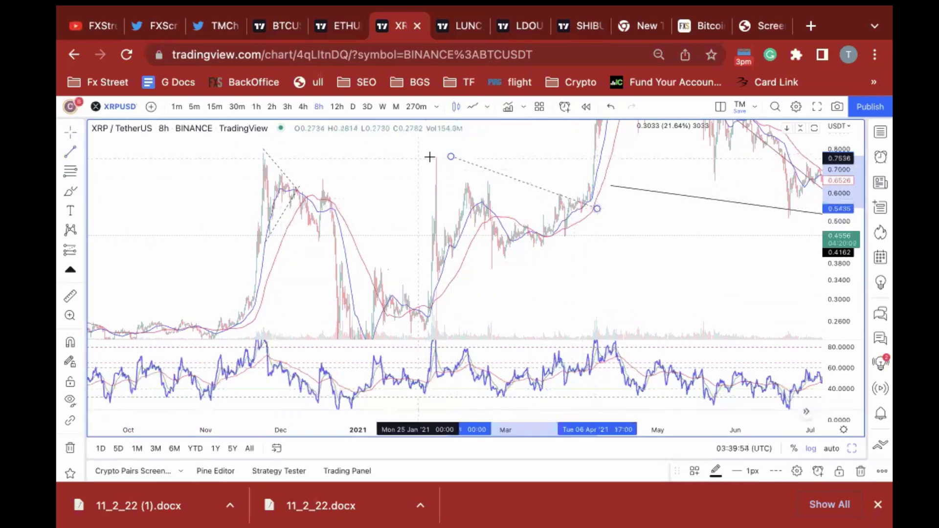
{"action": "left_click_drag", "start_coordinate": [454, 155], "coordinate": [419, 164]}
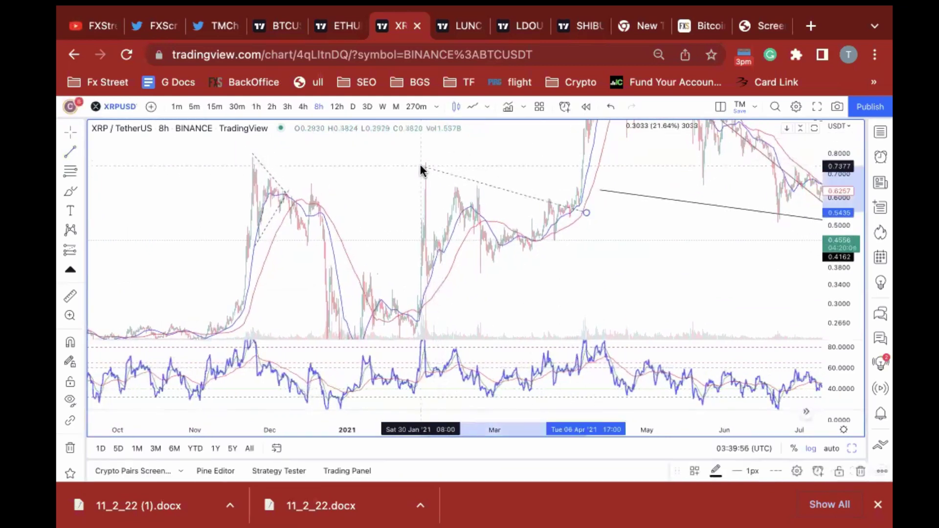
{"action": "left_click", "coordinate": [436, 257]}
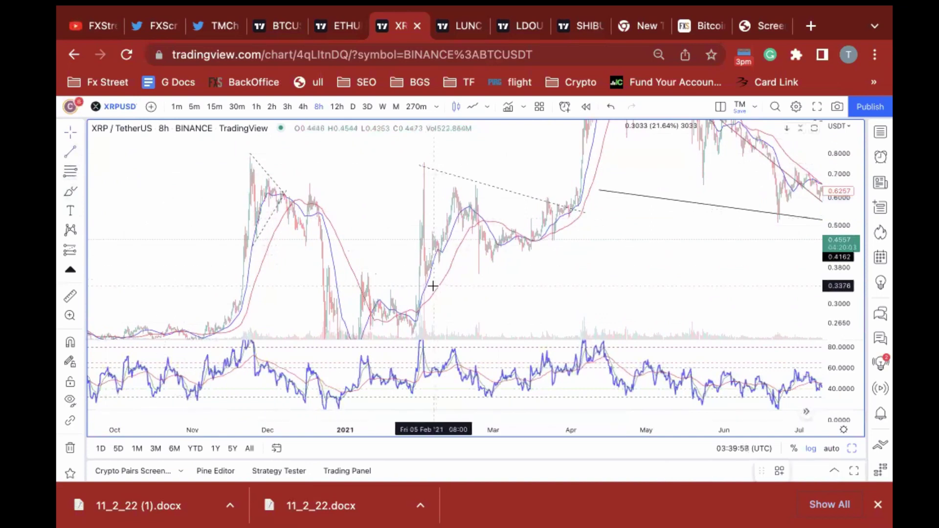
Step: Draw a rising trend line from about 0.33 in early February 2021 to about 0.53 in early April 2021, closing the triangle
{"action": "scroll", "coordinate": [656, 280], "scroll_direction": "down", "scroll_amount": 3}
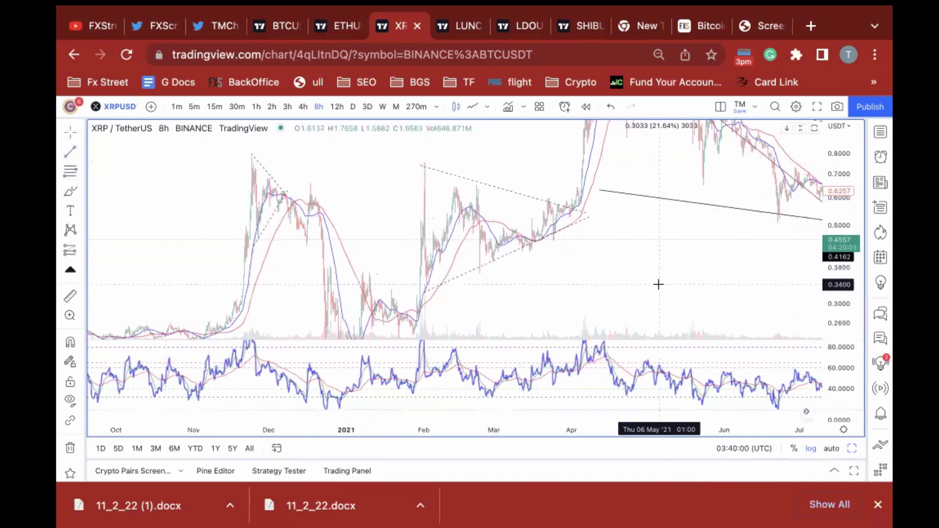
Step: Examine the price history from April 2021 to November 2022, focusing on the latest consolidation between the falling trend line and rising channel
{"action": "scroll", "coordinate": [529, 278], "scroll_direction": "right", "scroll_amount": 10}
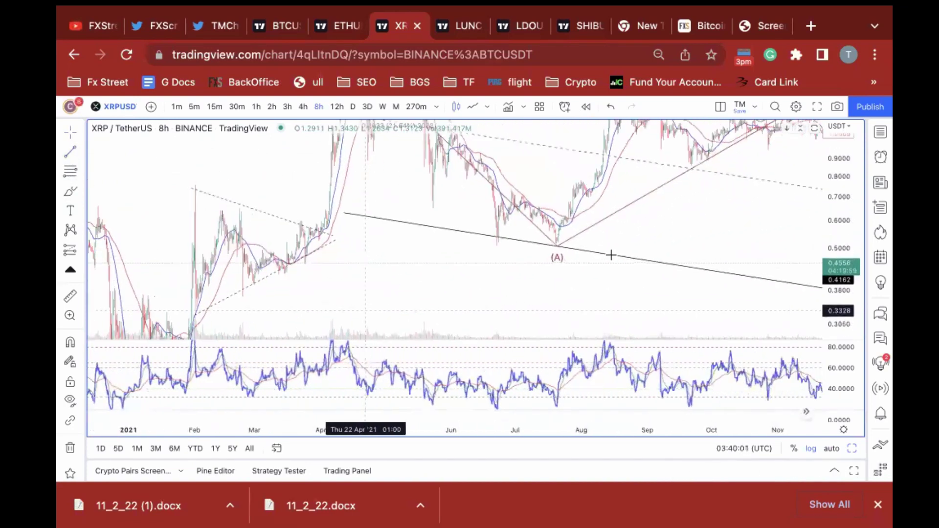
{"action": "scroll", "coordinate": [456, 325], "scroll_direction": "right", "scroll_amount": 15}
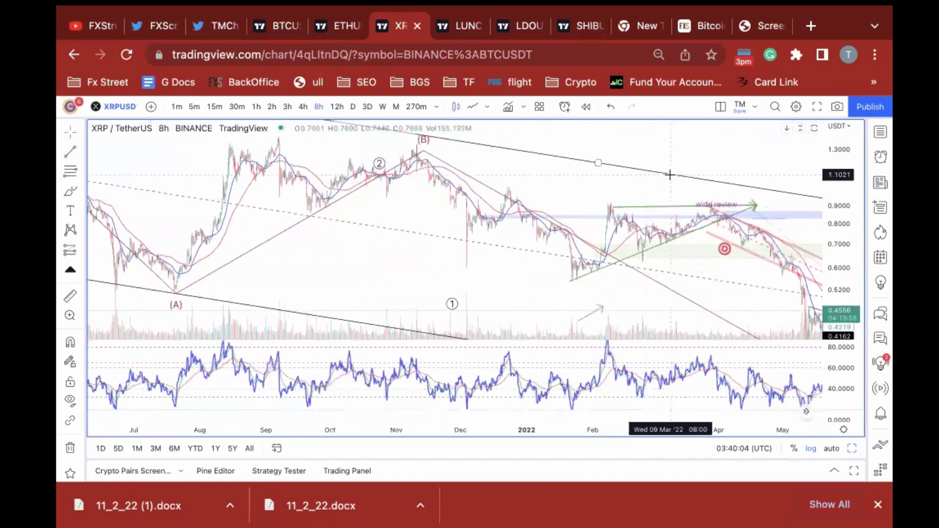
{"action": "scroll", "coordinate": [599, 157], "scroll_direction": "right", "scroll_amount": 10}
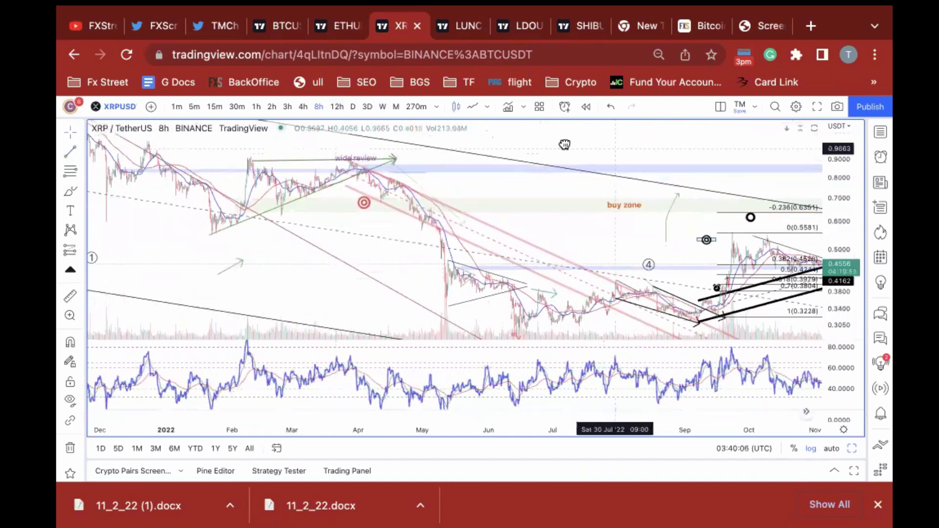
{"action": "scroll", "coordinate": [724, 221], "scroll_direction": "right", "scroll_amount": 10}
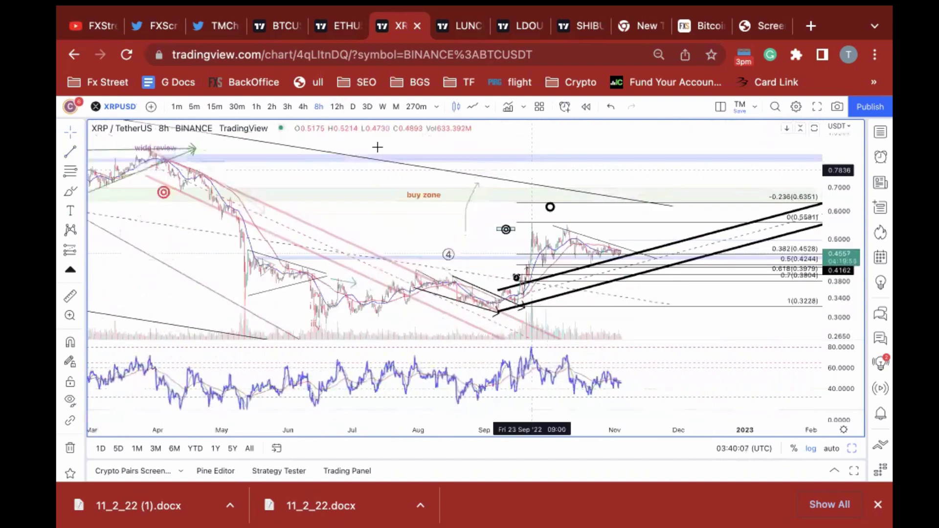
{"action": "left_click_drag", "start_coordinate": [850, 285], "coordinate": [496, 222]}
{"action": "scroll", "coordinate": [450, 195], "scroll_direction": "up", "scroll_amount": 3}
{"action": "left_click_drag", "start_coordinate": [442, 192], "coordinate": [627, 195]}
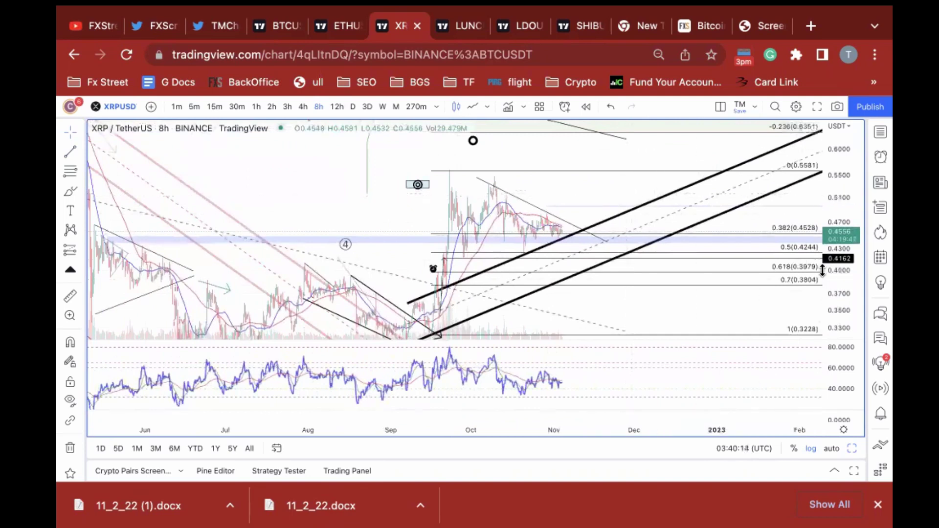
{"action": "left_click_drag", "start_coordinate": [825, 271], "coordinate": [812, 216]}
{"action": "scroll", "coordinate": [578, 209], "scroll_direction": "up", "scroll_amount": 1}
{"action": "scroll", "coordinate": [536, 212], "scroll_direction": "up", "scroll_amount": 5}
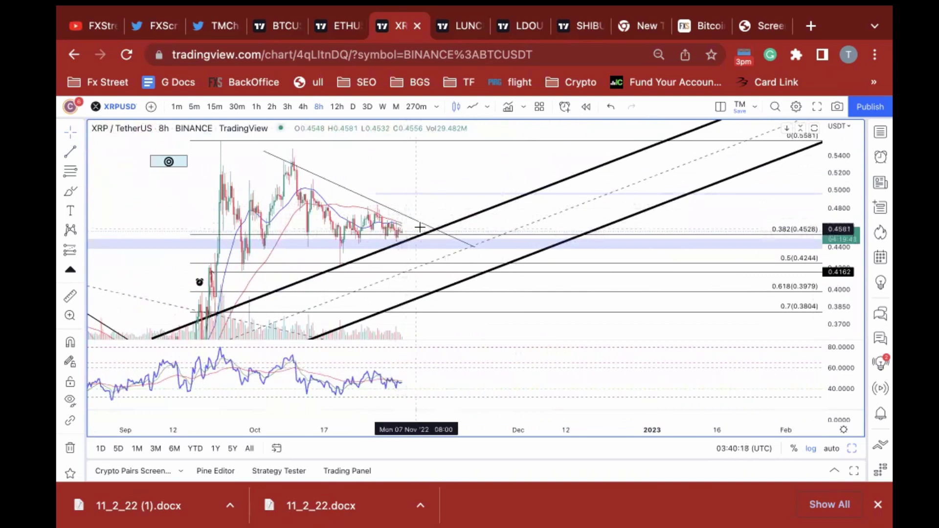
{"action": "left_click_drag", "start_coordinate": [836, 296], "coordinate": [815, 250]}
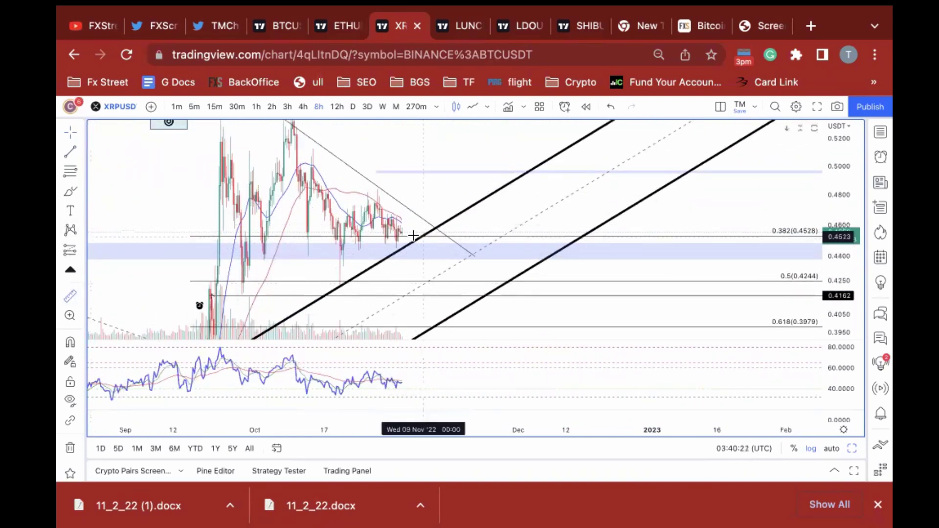
{"action": "left_click_drag", "start_coordinate": [397, 235], "coordinate": [460, 174]}
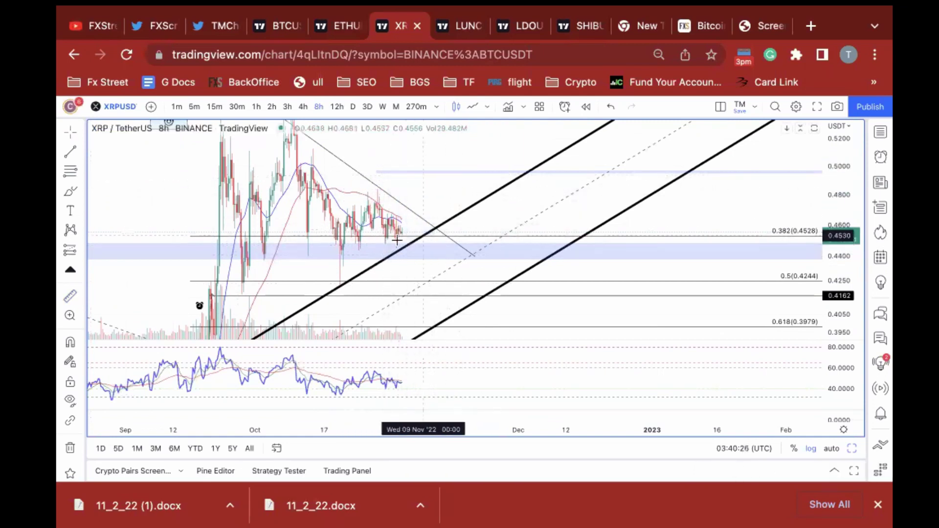
Step: Brush a price path through the October swings, up to about 0.495 in mid-November, down to about 0.455, and up to about 0.60 in mid-December
{"action": "left_click", "coordinate": [69, 198]}
{"action": "mouse_move", "coordinate": [206, 147]}
{"action": "left_mouse_down"}
{"action": "mouse_move", "coordinate": [252, 270]}
{"action": "mouse_move", "coordinate": [293, 131]}
{"action": "mouse_move", "coordinate": [343, 251]}
{"action": "mouse_move", "coordinate": [382, 190]}
{"action": "mouse_move", "coordinate": [410, 237]}
{"action": "mouse_move", "coordinate": [445, 172]}
{"action": "mouse_move", "coordinate": [508, 232]}
{"action": "mouse_move", "coordinate": [534, 204]}
{"action": "mouse_move", "coordinate": [574, 122]}
{"action": "left_mouse_up"}
{"action": "left_click_drag", "start_coordinate": [840, 167], "coordinate": [840, 260]}
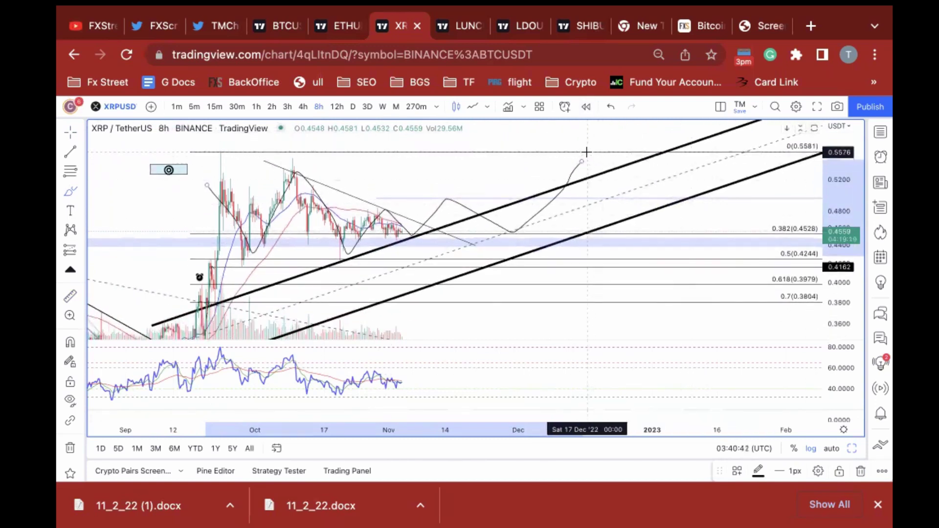
{"action": "left_click_drag", "start_coordinate": [582, 158], "coordinate": [597, 125]}
Step: Brush two short marks in late December 2022, one at about 0.64 and one inside the resistance zone at about 0.85
{"action": "left_click_drag", "start_coordinate": [856, 184], "coordinate": [842, 265]}
{"action": "left_click_drag", "start_coordinate": [632, 143], "coordinate": [590, 151]}
{"action": "left_click_drag", "start_coordinate": [851, 172], "coordinate": [846, 278]}
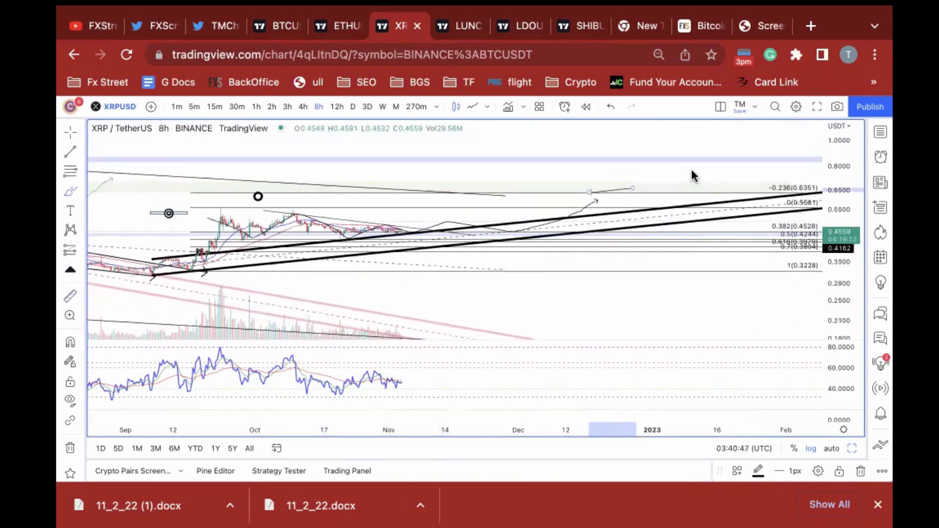
{"action": "left_click_drag", "start_coordinate": [649, 158], "coordinate": [638, 158]}
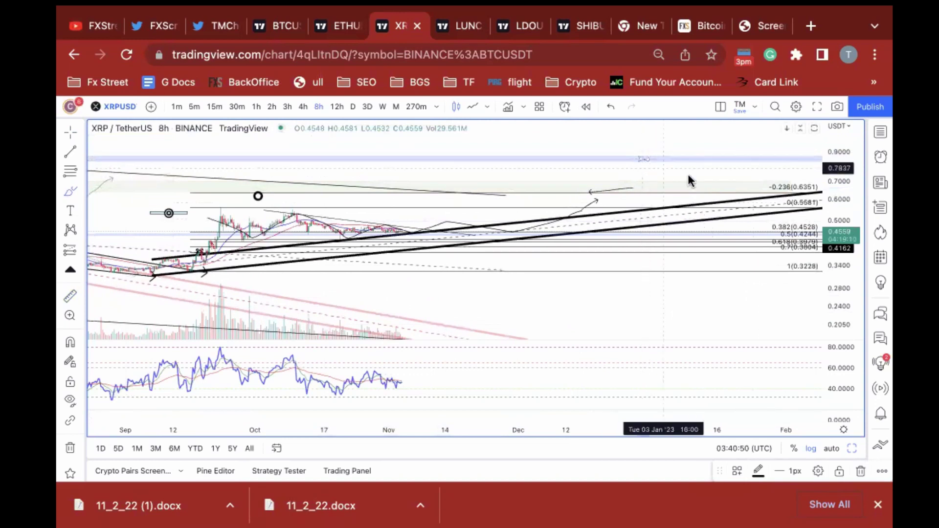
Step: Brush an alternative path from about 0.49 in mid-November down to about 0.45, turning steeply up to about 0.59
{"action": "left_click_drag", "start_coordinate": [849, 286], "coordinate": [750, 9]}
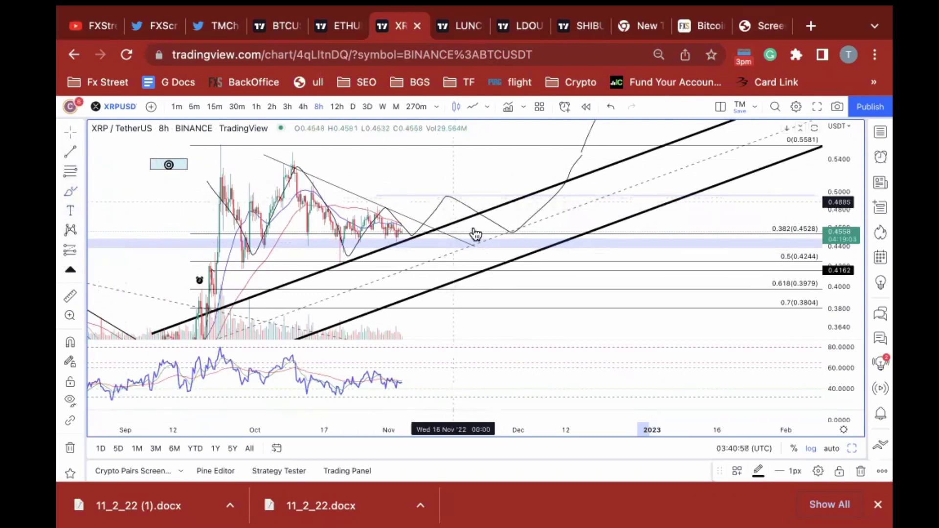
{"action": "left_click", "coordinate": [67, 191]}
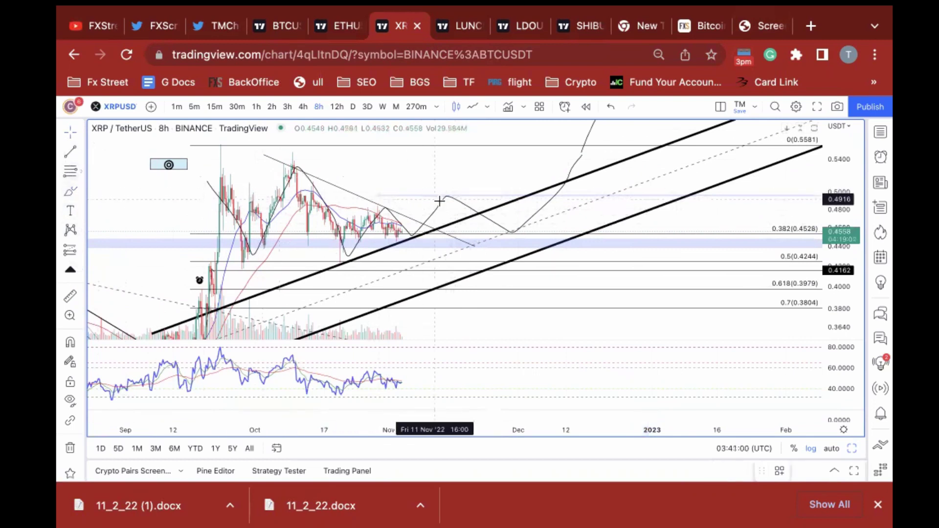
{"action": "mouse_move", "coordinate": [439, 198]}
{"action": "left_mouse_down"}
{"action": "mouse_move", "coordinate": [465, 235]}
{"action": "mouse_move", "coordinate": [480, 121]}
{"action": "left_mouse_up"}
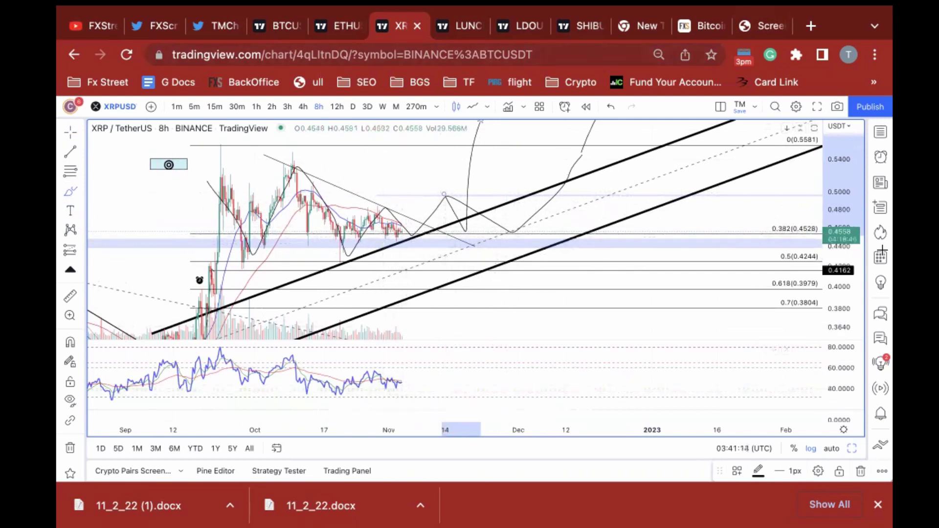
Step: Measure the potential rise from 0.4968 up to the resistance zone at about 0.85
{"action": "left_click_drag", "start_coordinate": [868, 294], "coordinate": [372, 252]}
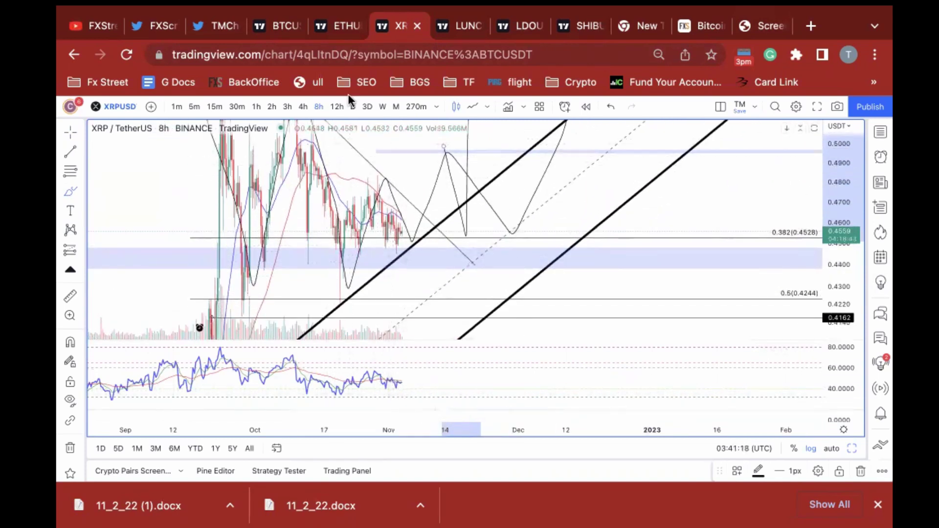
{"action": "scroll", "coordinate": [421, 216], "scroll_direction": "up", "scroll_amount": 5}
{"action": "scroll", "coordinate": [504, 234], "scroll_direction": "down", "scroll_amount": 8}
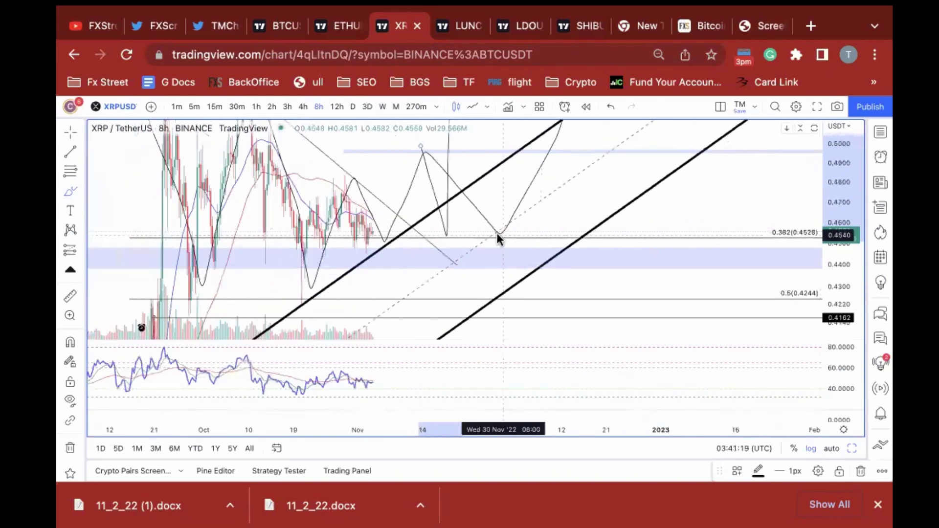
{"action": "left_click_drag", "start_coordinate": [848, 203], "coordinate": [821, 314]}
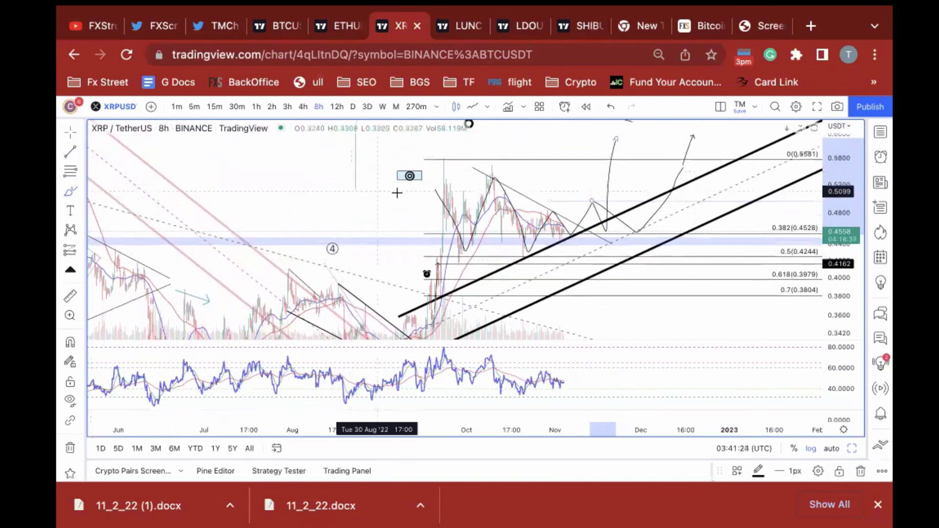
{"action": "left_click_drag", "start_coordinate": [570, 184], "coordinate": [415, 246]}
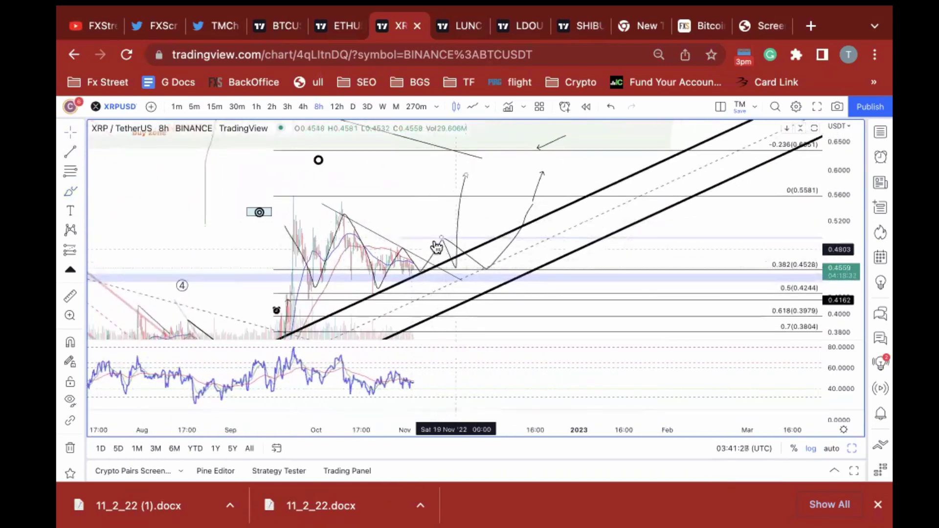
{"action": "left_click", "coordinate": [70, 297]}
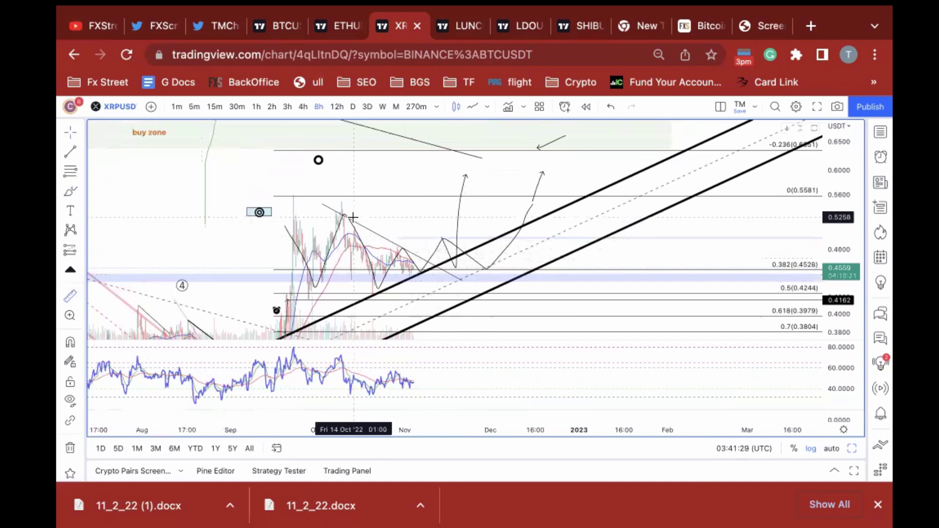
{"action": "left_click", "coordinate": [483, 237]}
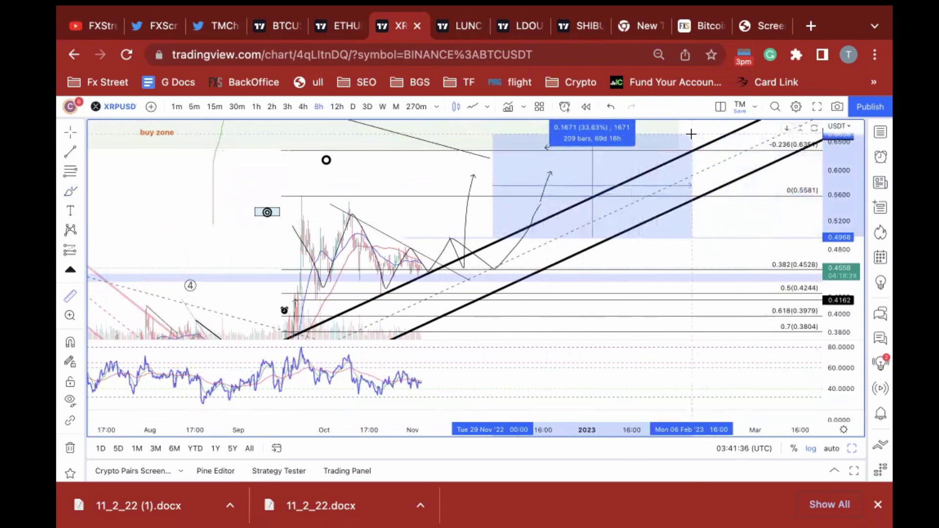
{"action": "left_click_drag", "start_coordinate": [834, 147], "coordinate": [827, 274]}
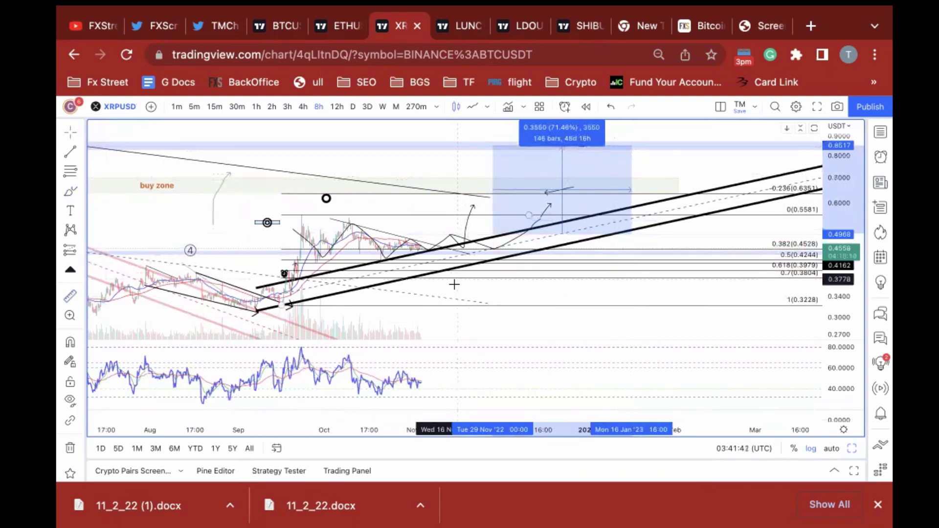
Step: Measure the potential drop from 0.4925 to about 0.42, near the 0.5 Fibonacci level, and clear the measurement
{"action": "left_click_drag", "start_coordinate": [843, 292], "coordinate": [831, 170]}
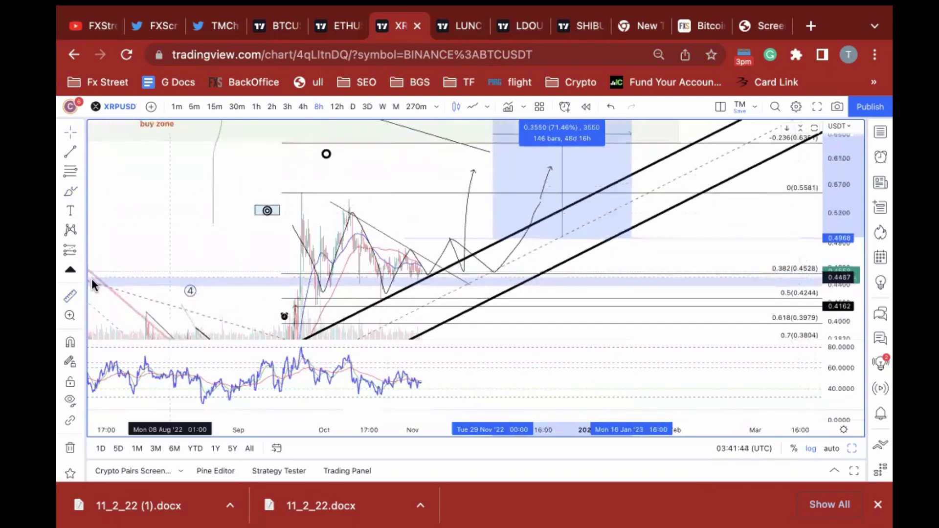
{"action": "left_click", "coordinate": [506, 241]}
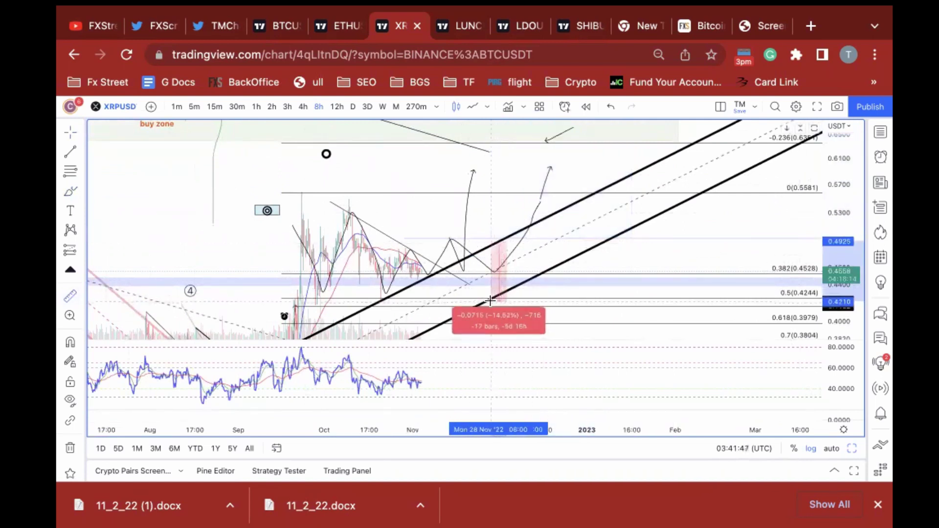
{"action": "left_click", "coordinate": [468, 208]}
{"action": "left_click", "coordinate": [468, 212]}
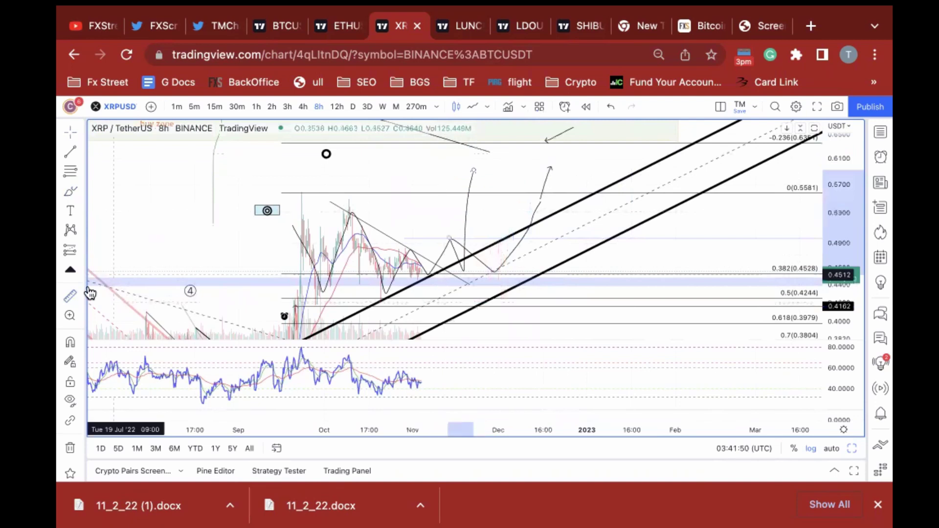
Step: Add a long position with entry at 0.4918, stop at 0.4252 just above the 0.5 Fibonacci level, and target at about 0.8546
{"action": "left_click", "coordinate": [78, 253]}
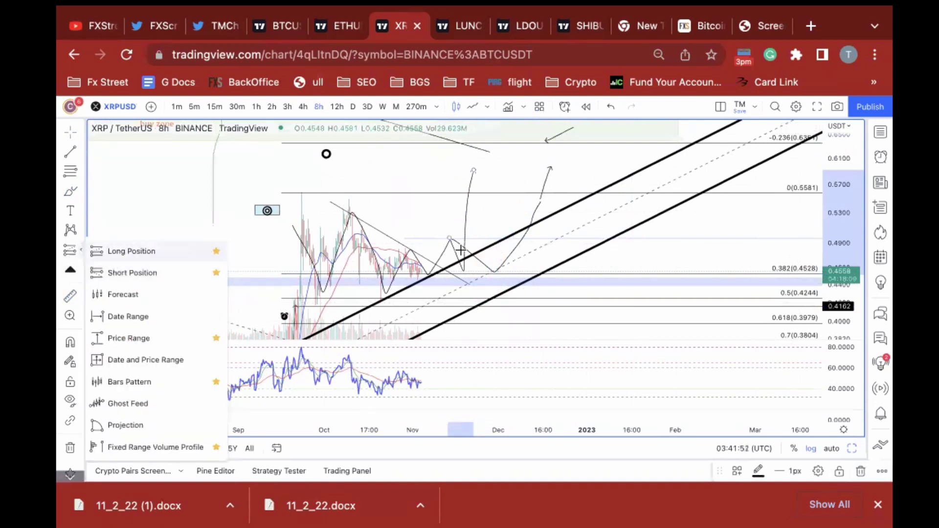
{"action": "left_click", "coordinate": [90, 250]}
{"action": "left_click", "coordinate": [502, 242]}
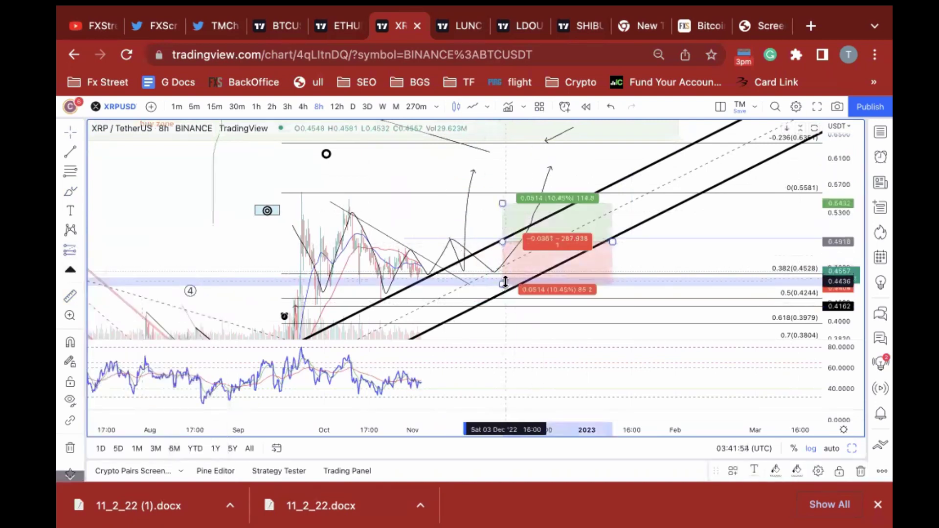
{"action": "left_click_drag", "start_coordinate": [505, 293], "coordinate": [503, 297]}
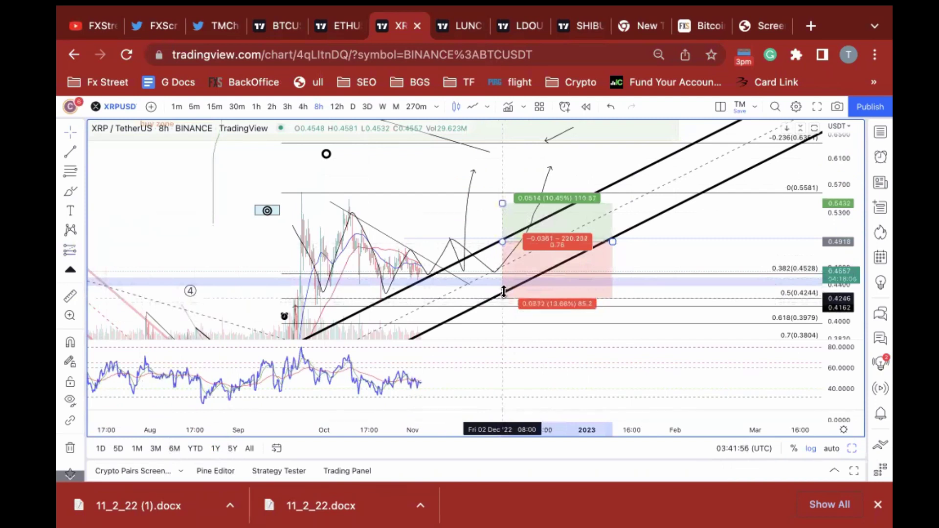
{"action": "left_click_drag", "start_coordinate": [502, 203], "coordinate": [483, 132]}
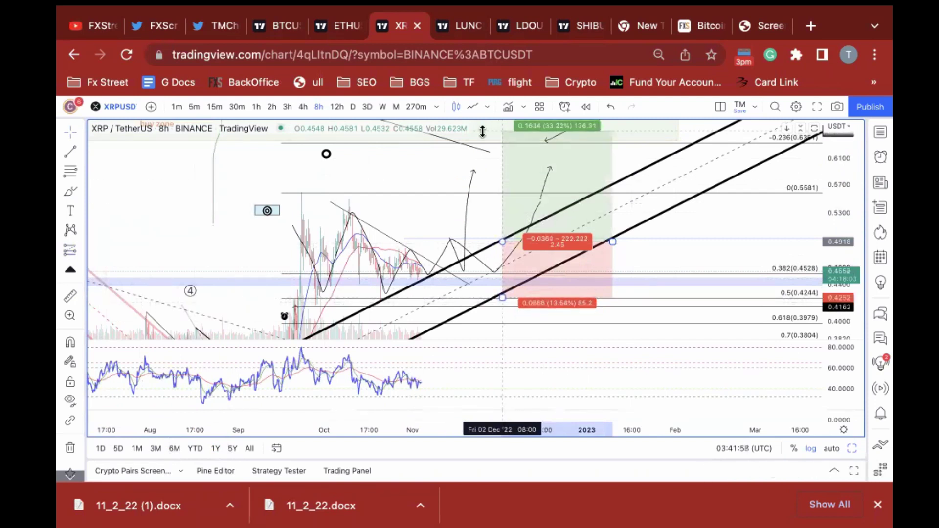
{"action": "mouse_move", "coordinate": [494, 168]}
{"action": "left_mouse_down"}
{"action": "mouse_move", "coordinate": [495, 230]}
{"action": "mouse_move", "coordinate": [503, 225]}
{"action": "mouse_move", "coordinate": [491, 146]}
{"action": "mouse_move", "coordinate": [506, 211]}
{"action": "mouse_move", "coordinate": [507, 168]}
{"action": "left_mouse_up"}
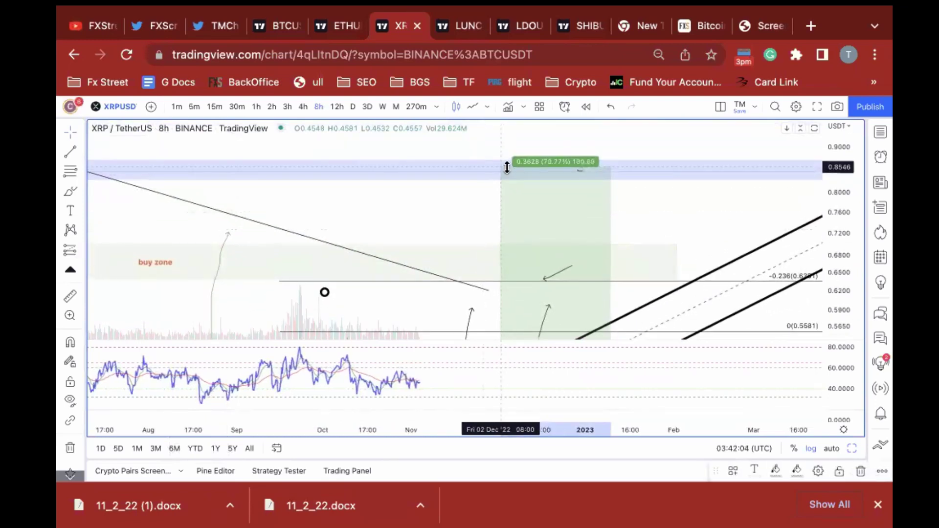
Step: Move the long position's start back to 13 November 2022, with entry at 0.4932 and stop at 0.4181
{"action": "left_click_drag", "start_coordinate": [513, 212], "coordinate": [387, 88]}
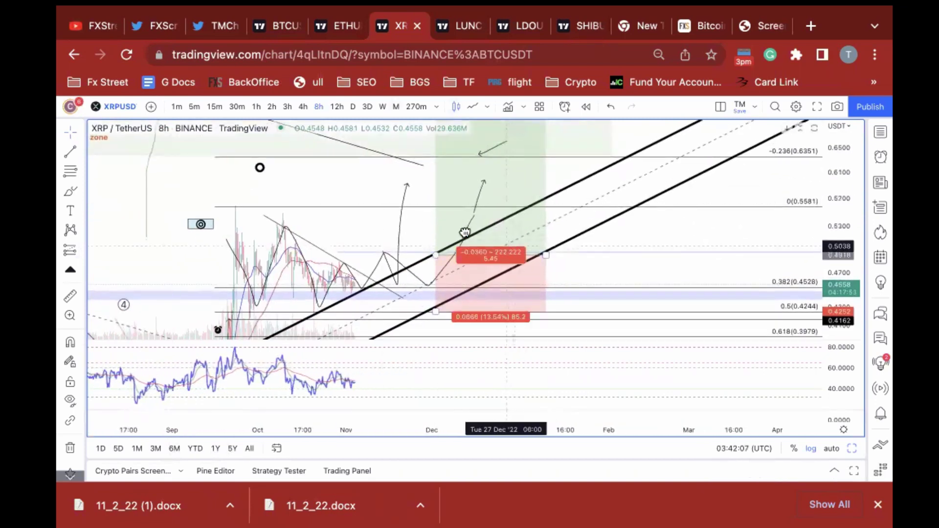
{"action": "left_click_drag", "start_coordinate": [356, 222], "coordinate": [440, 203]}
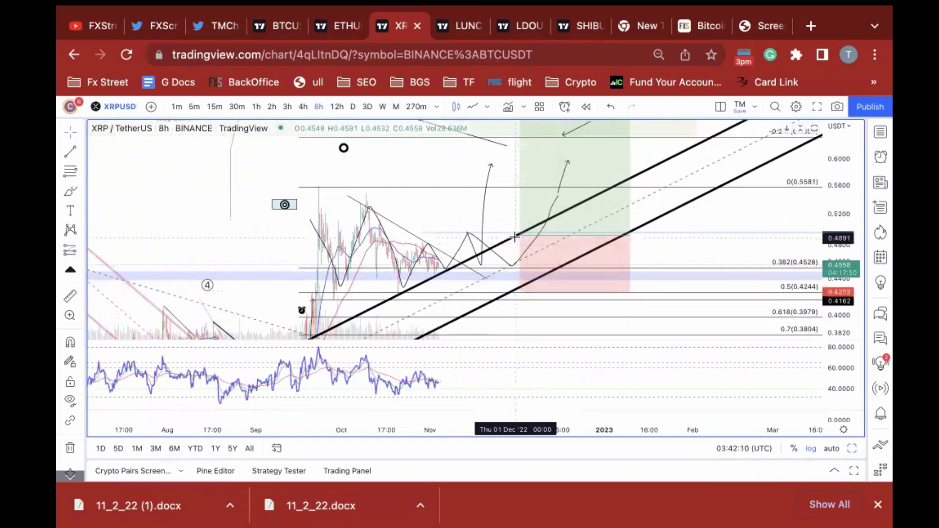
{"action": "mouse_move", "coordinate": [519, 238]}
{"action": "left_click_drag", "start_coordinate": [518, 239], "coordinate": [423, 245]}
{"action": "mouse_move", "coordinate": [423, 295]}
{"action": "left_mouse_down"}
{"action": "mouse_move", "coordinate": [391, 298]}
{"action": "mouse_move", "coordinate": [463, 239]}
{"action": "mouse_move", "coordinate": [408, 245]}
{"action": "mouse_move", "coordinate": [478, 242]}
{"action": "mouse_move", "coordinate": [464, 235]}
{"action": "left_mouse_up"}
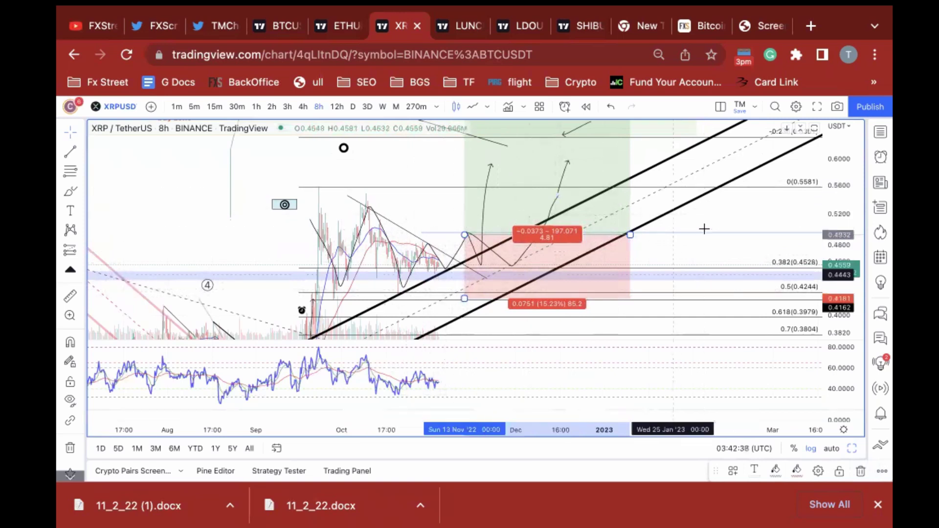
Step: Examine the planned long position against the rising channel, the Fibonacci levels down to 0.3228, the buy zone and the upper resistance zone
{"action": "left_click_drag", "start_coordinate": [261, 295], "coordinate": [244, 227]}
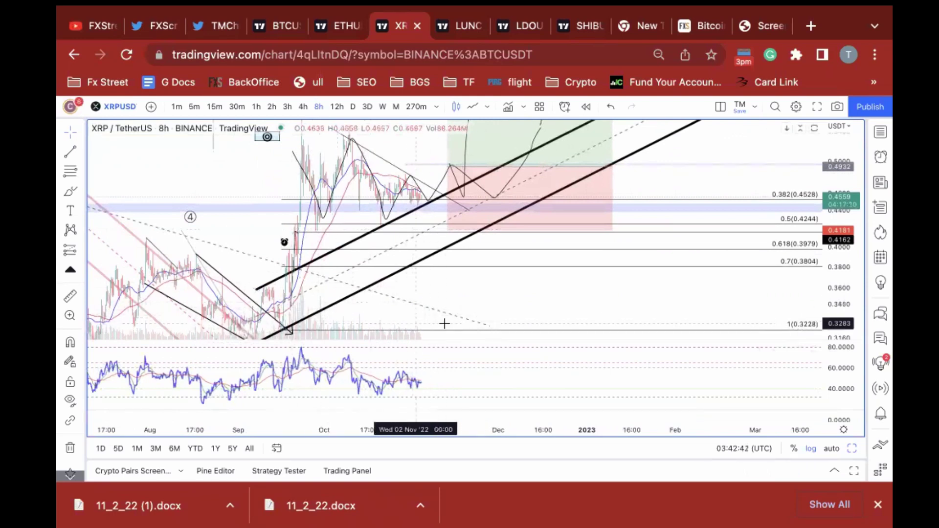
{"action": "left_click_drag", "start_coordinate": [472, 296], "coordinate": [696, 287]}
{"action": "scroll", "coordinate": [592, 294], "scroll_direction": "up", "scroll_amount": 5}
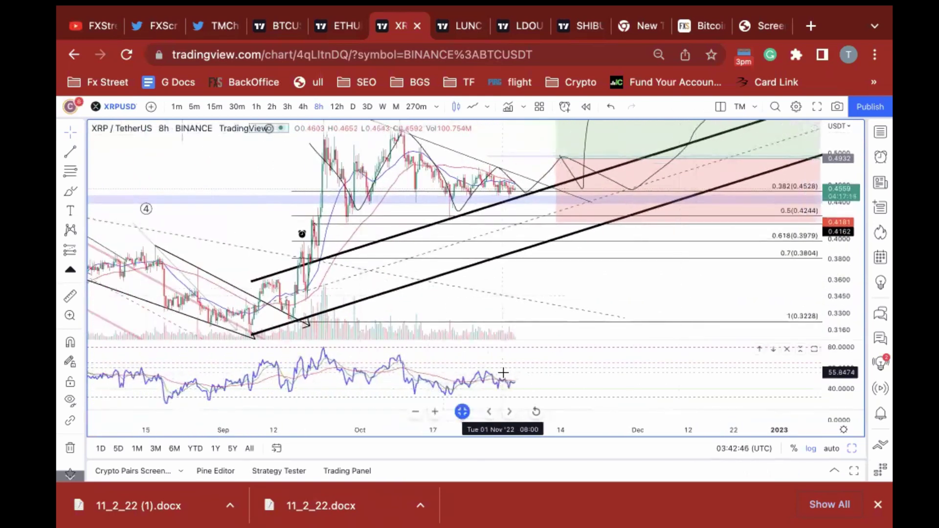
{"action": "scroll", "coordinate": [457, 304], "scroll_direction": "down", "scroll_amount": 3}
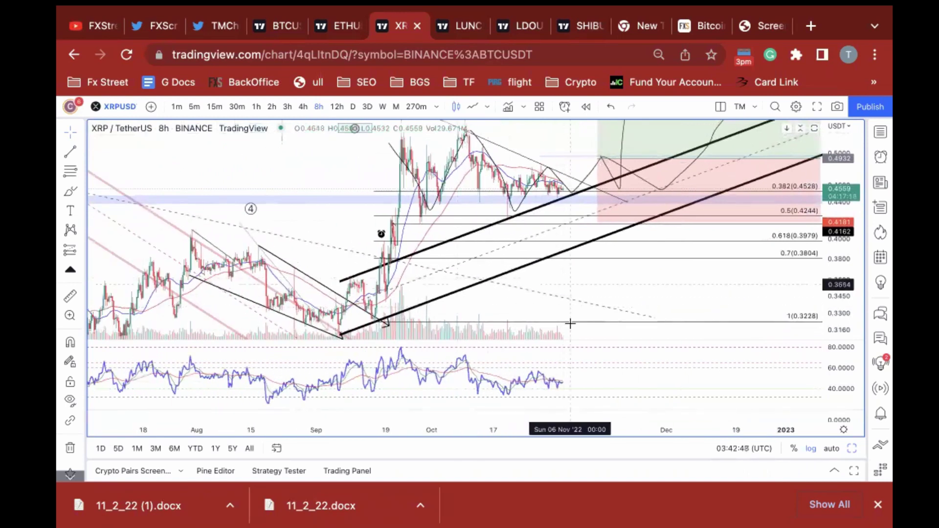
{"action": "left_click_drag", "start_coordinate": [570, 324], "coordinate": [568, 347]}
{"action": "left_click_drag", "start_coordinate": [589, 200], "coordinate": [548, 234]}
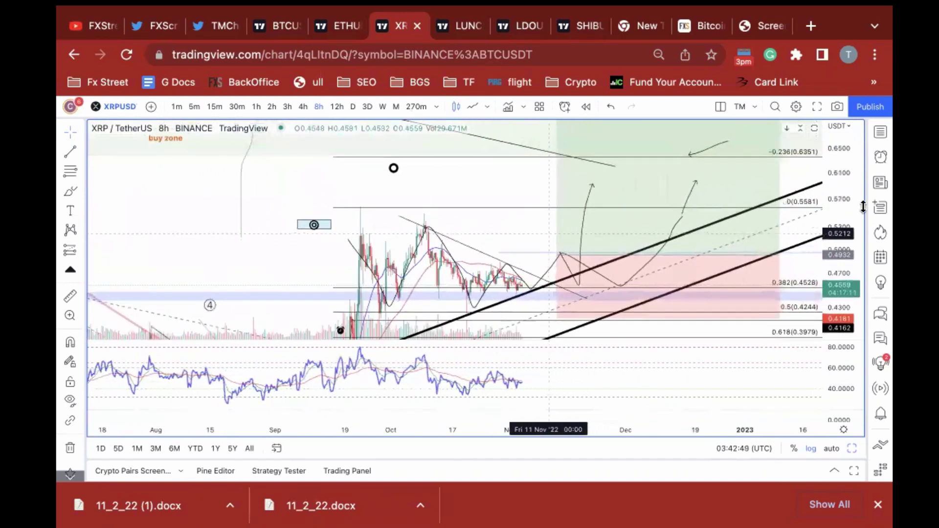
{"action": "scroll", "coordinate": [810, 198], "scroll_direction": "down", "scroll_amount": 8}
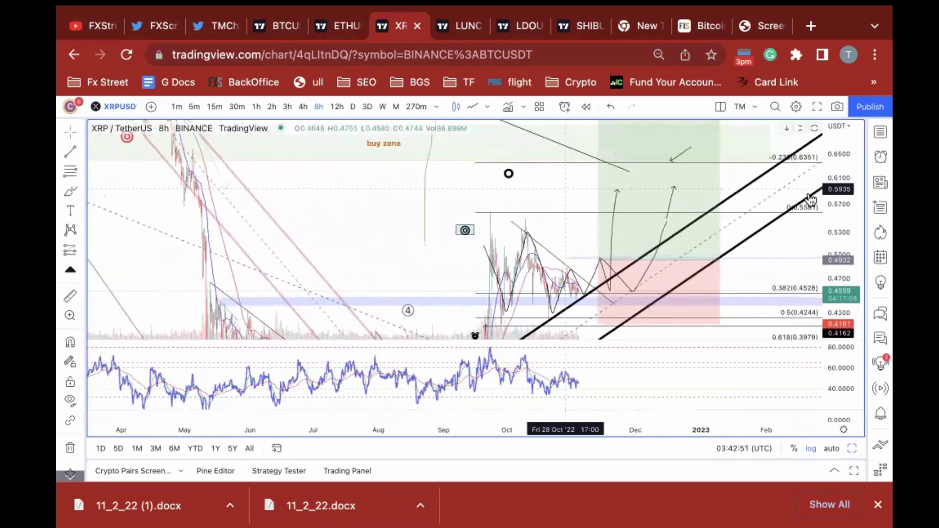
{"action": "left_click_drag", "start_coordinate": [835, 226], "coordinate": [834, 252]}
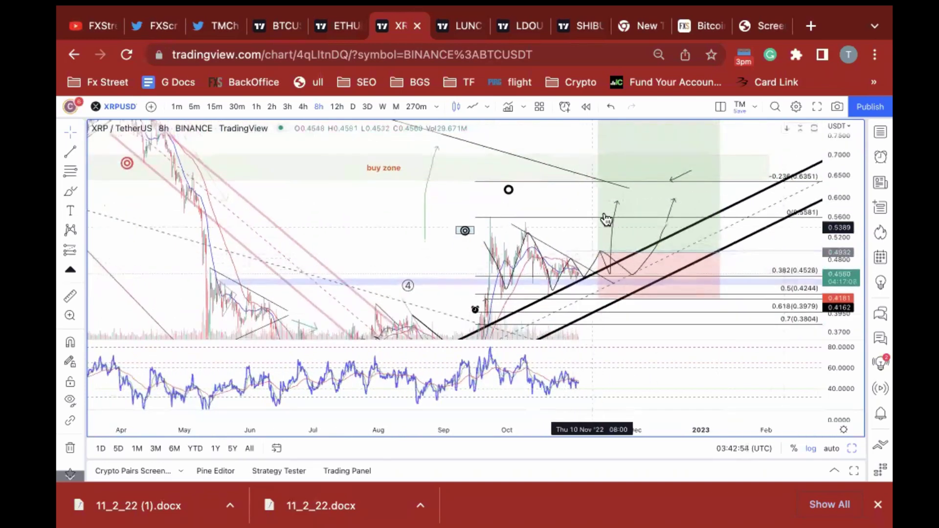
{"action": "left_click_drag", "start_coordinate": [579, 212], "coordinate": [566, 250]}
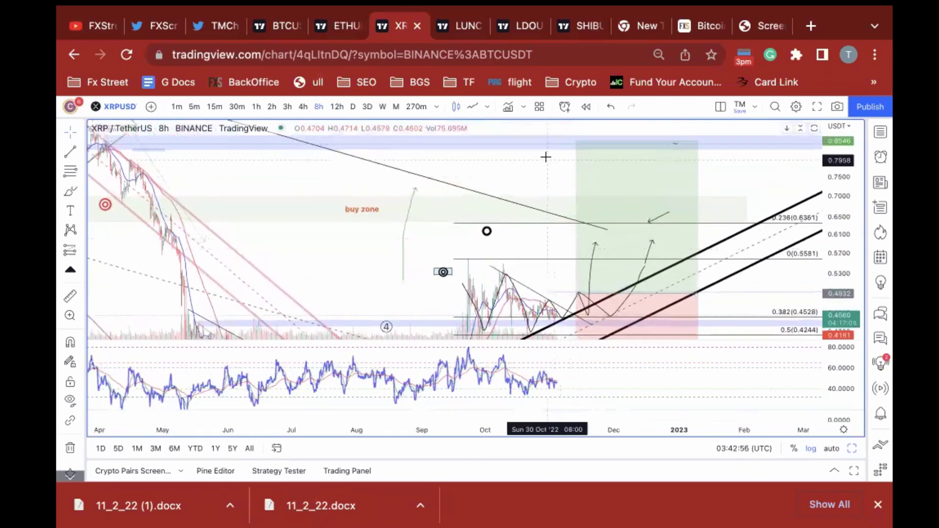
{"action": "left_click_drag", "start_coordinate": [555, 178], "coordinate": [537, 150]}
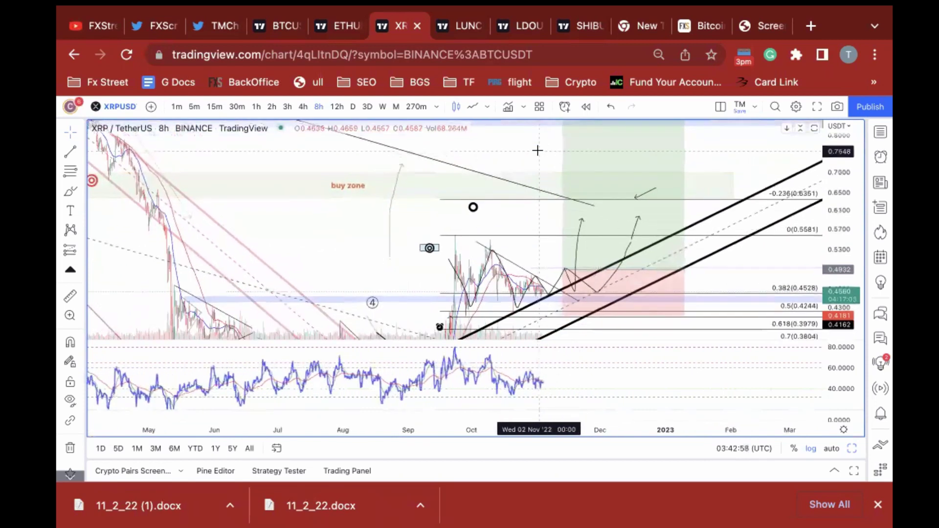
{"action": "scroll", "coordinate": [533, 159], "scroll_direction": "down", "scroll_amount": 2}
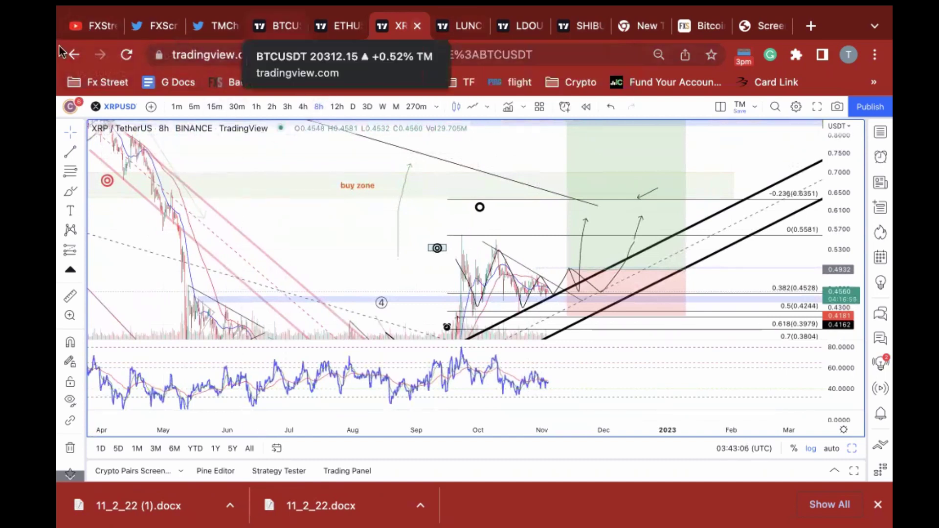
Step: View FXStreet's YouTube videos page, the FXScrypto Twitter profile and the analyst's own Twitter profile, and return to the XRP chart in TradingView
{"action": "left_click", "coordinate": [80, 27]}
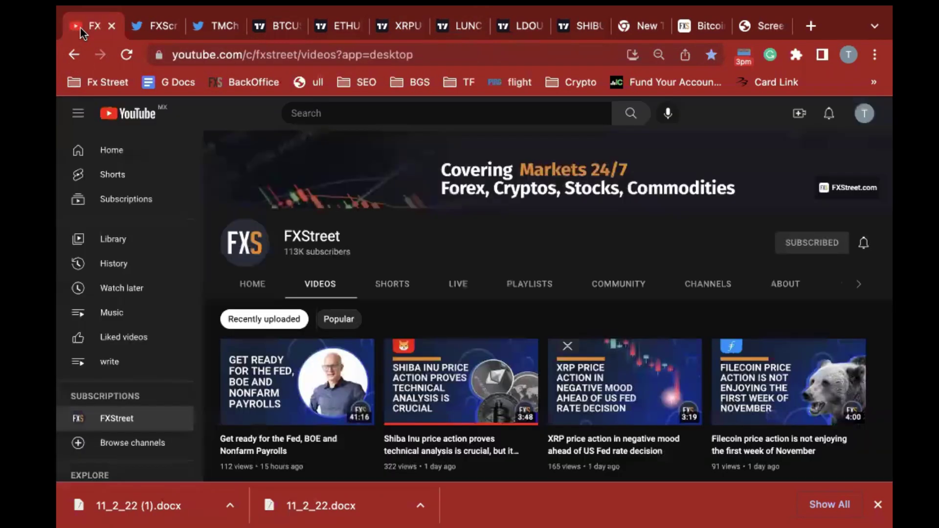
{"action": "left_click", "coordinate": [154, 24]}
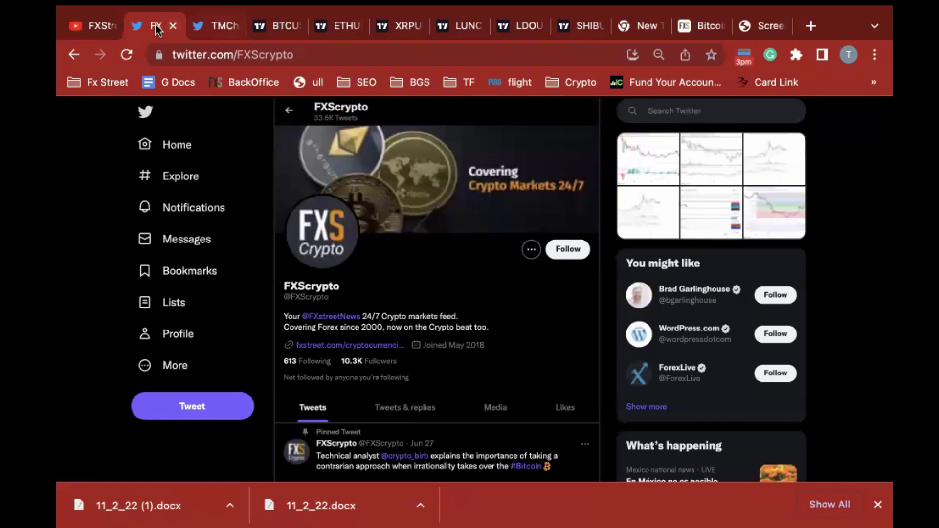
{"action": "left_click", "coordinate": [221, 25]}
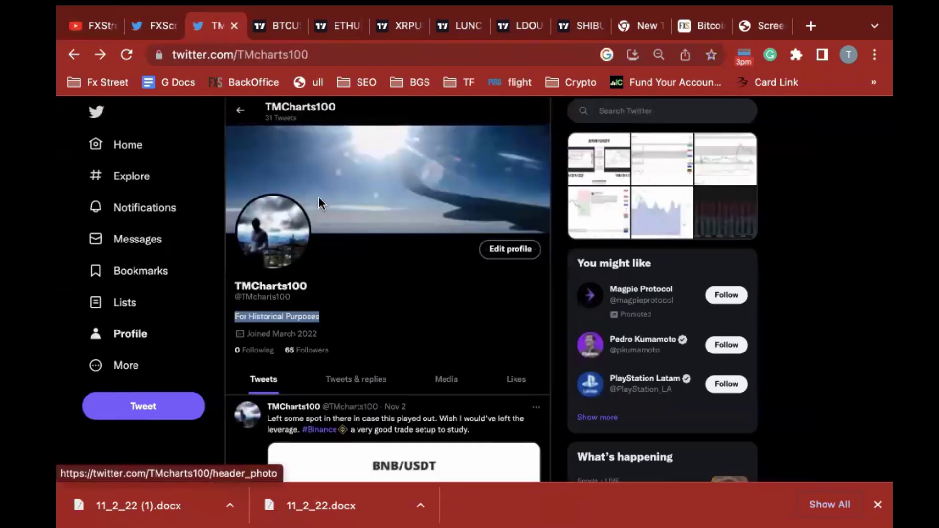
{"action": "left_click", "coordinate": [389, 30]}
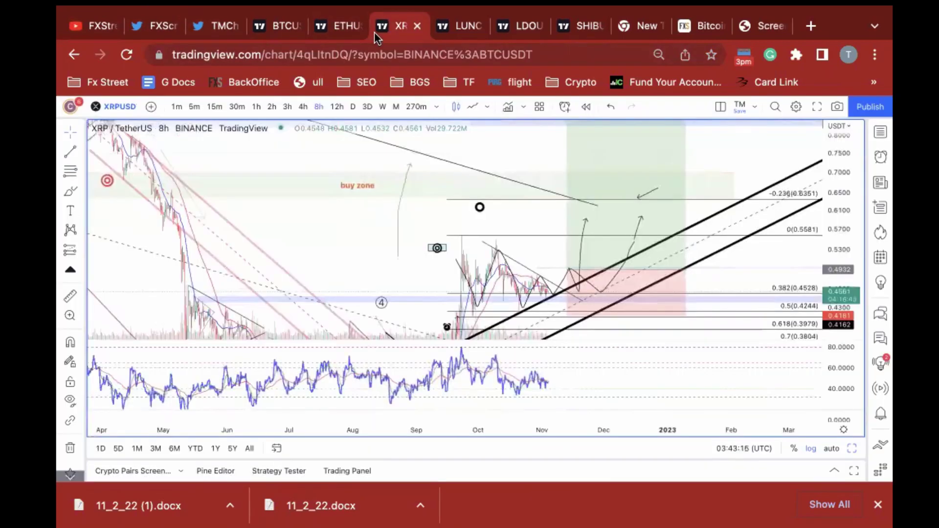